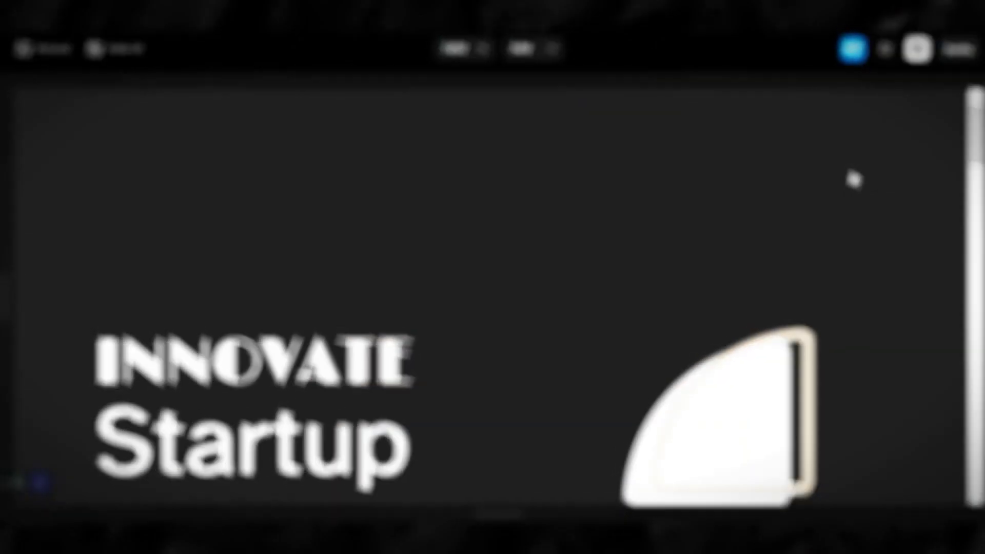
pyautogui.moveTo(983, 154); pyautogui.dragTo(978, 431)
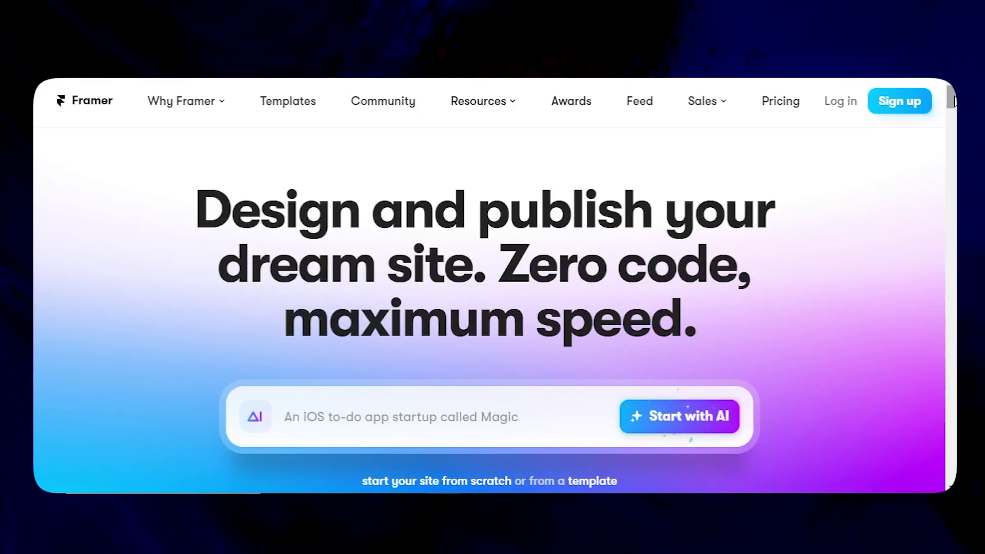
# - Look through the Framer homepage's sections on design, publishing, features and integrations
pyautogui.scroll(-10, 923, 173)
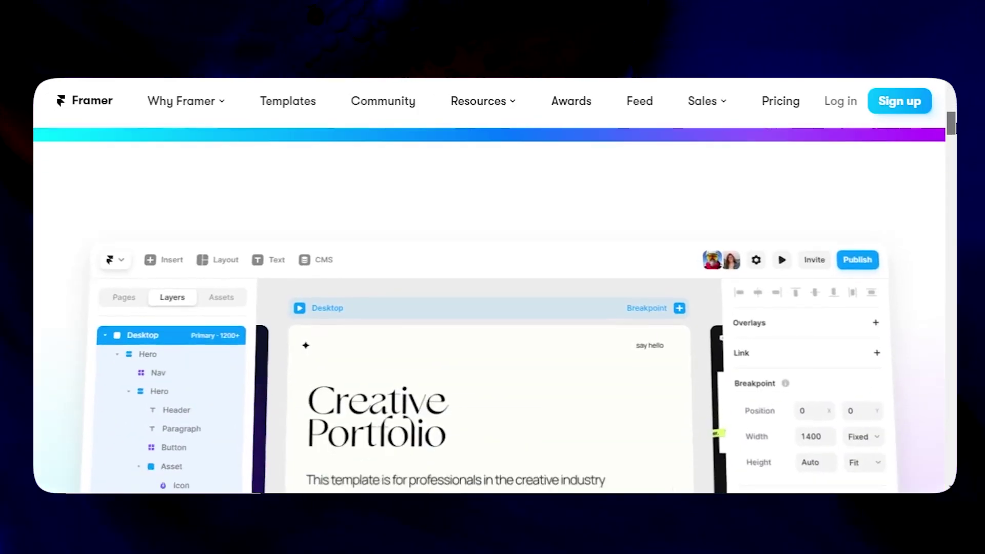
pyautogui.scroll(-10, 924, 173)
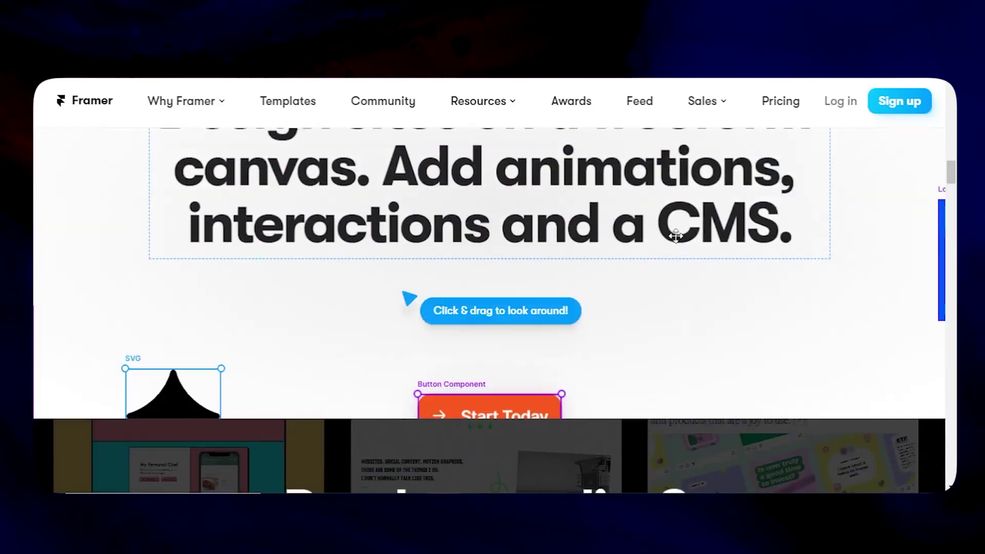
pyautogui.scroll(-10, 665, 231)
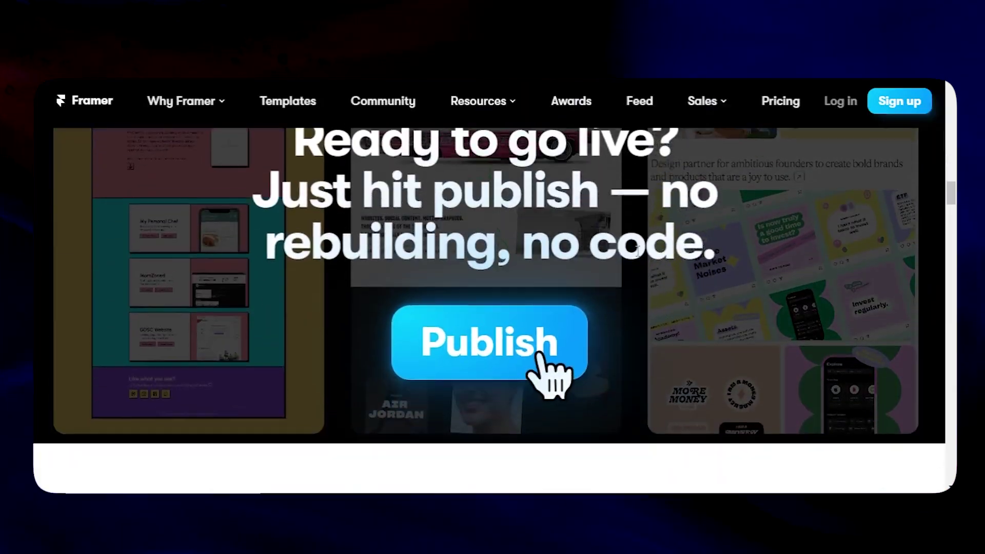
pyautogui.scroll(-10, 634, 260)
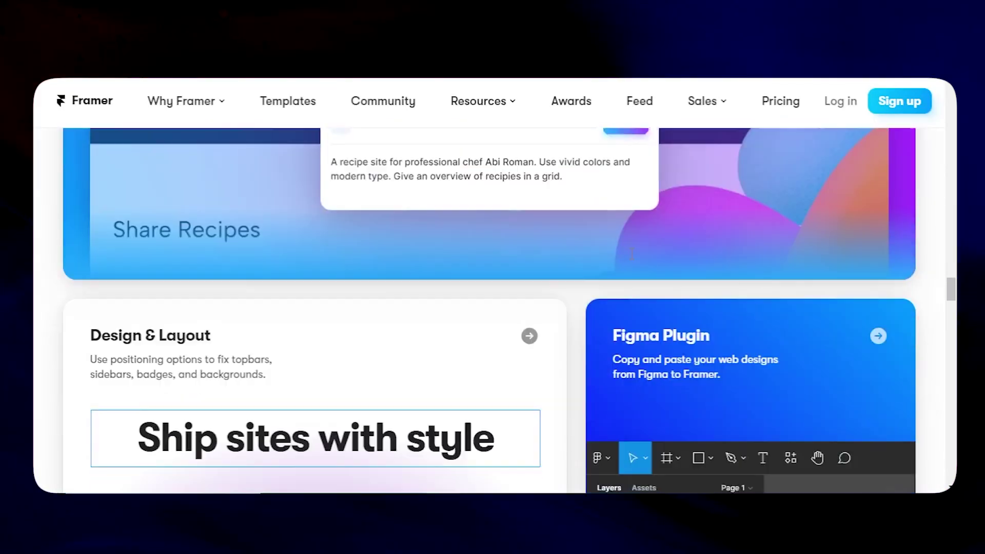
pyautogui.scroll(-10, 632, 261)
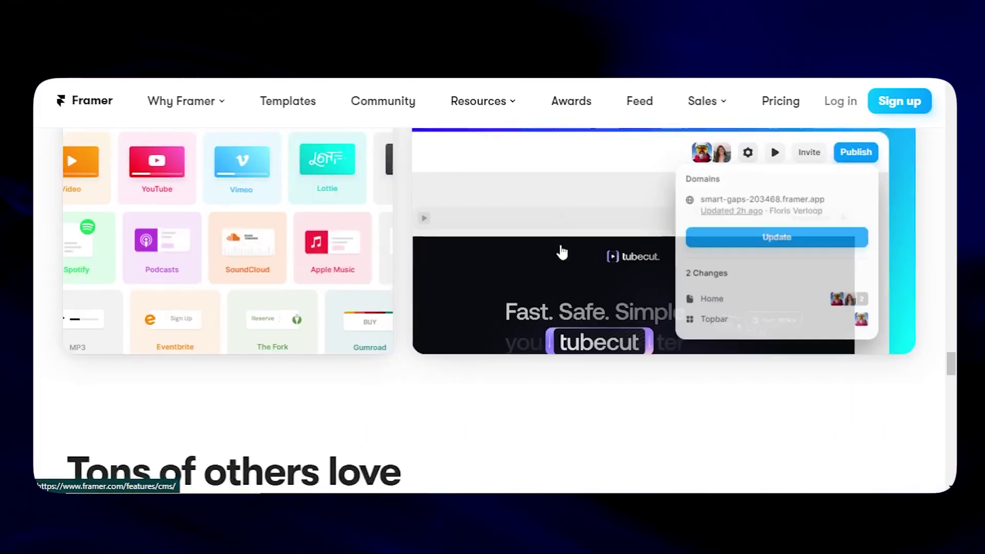
pyautogui.scroll(-10, 562, 251)
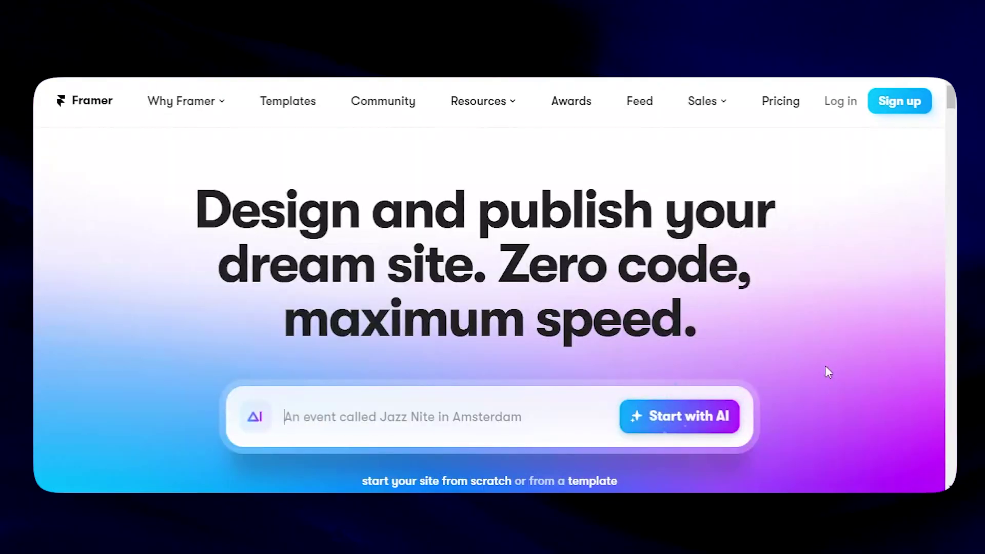
# - Generate a site with AI from the prompt "Desgin a website for an E-commerce store"
pyautogui.write('Desgin a website for')
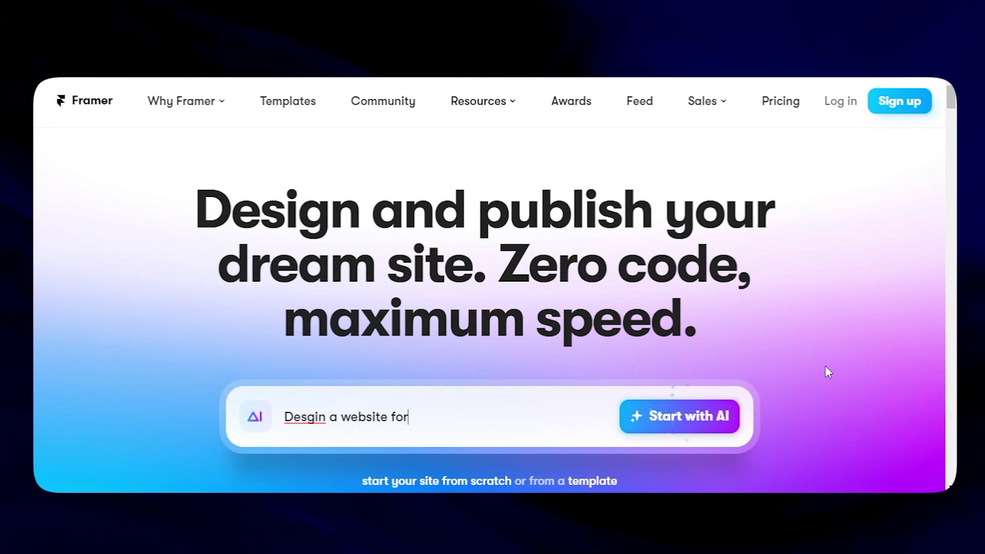
pyautogui.write(' an E-commerce store')
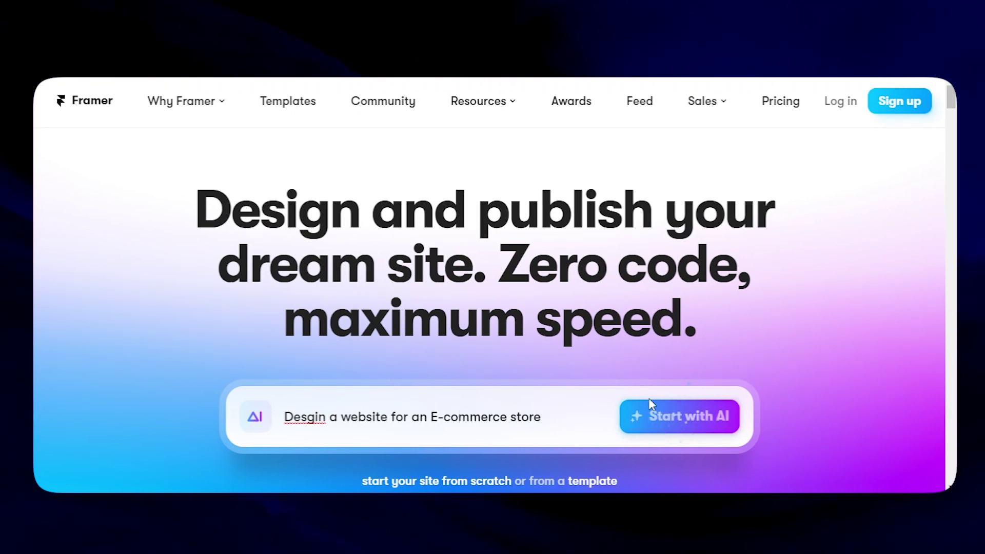
pyautogui.click(662, 417)
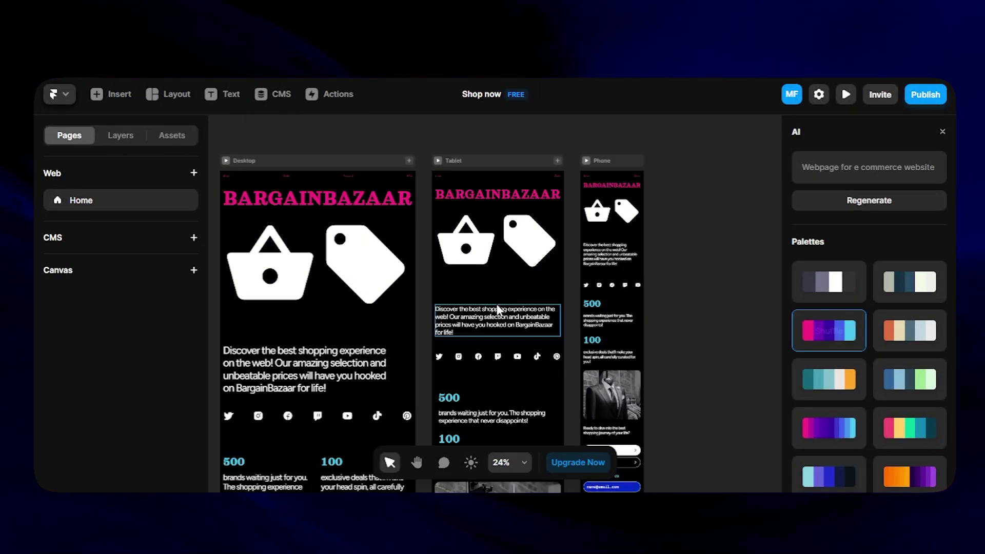
# - Try several colour palettes on the generated BargainBazaar page and apply the orange-and-purple one
pyautogui.scroll(-10, 497, 308)
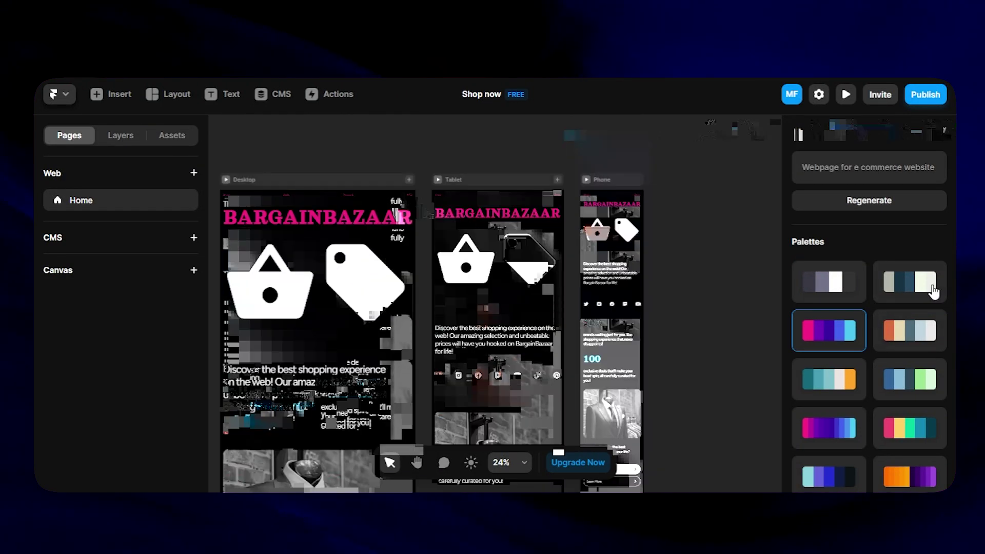
pyautogui.click(933, 291)
pyautogui.click(829, 441)
pyautogui.click(829, 473)
pyautogui.click(910, 477)
# - Publish the site to the free framer.ai domain under the name "dse"
pyautogui.click(929, 100)
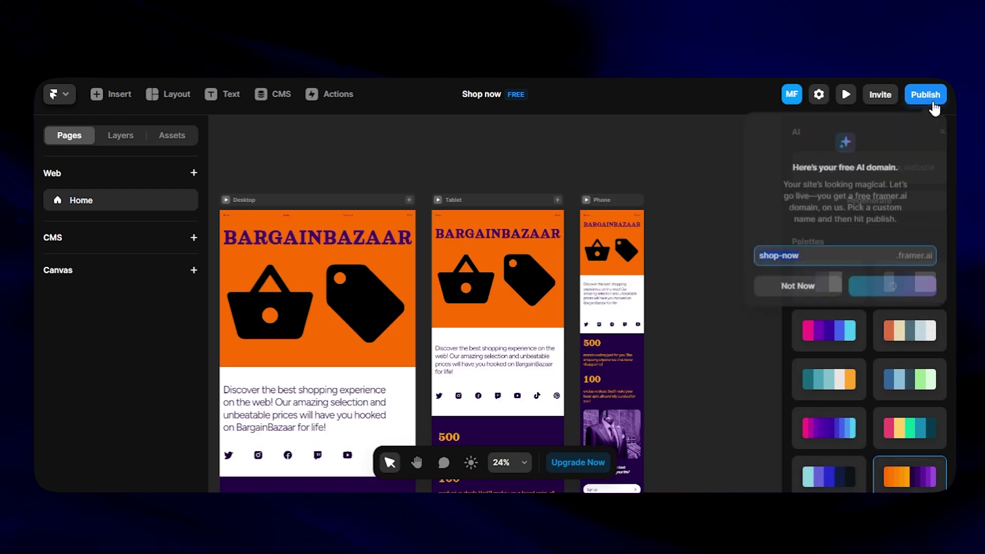
pyautogui.click(827, 257)
pyautogui.write('-412')
pyautogui.write('dse')
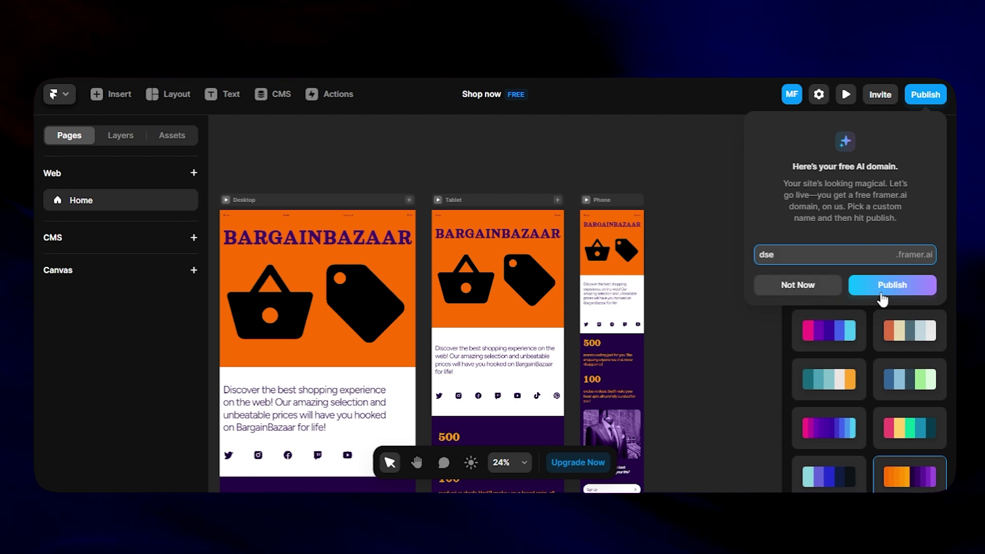
pyautogui.click(884, 292)
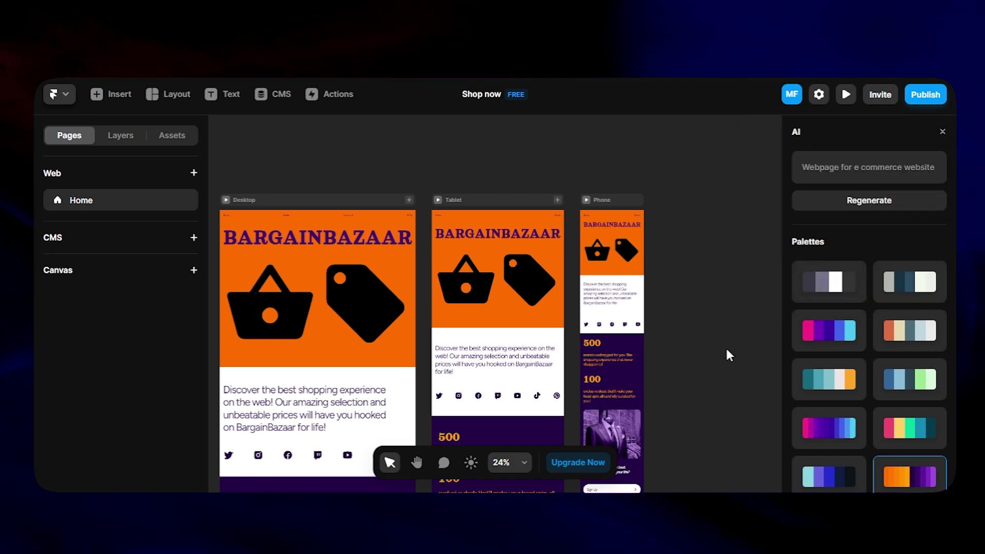
# - Review the recoloured page's sections across the desktop, tablet and phone layouts
pyautogui.scroll(-10, 726, 346)
pyautogui.scroll(5, 725, 346)
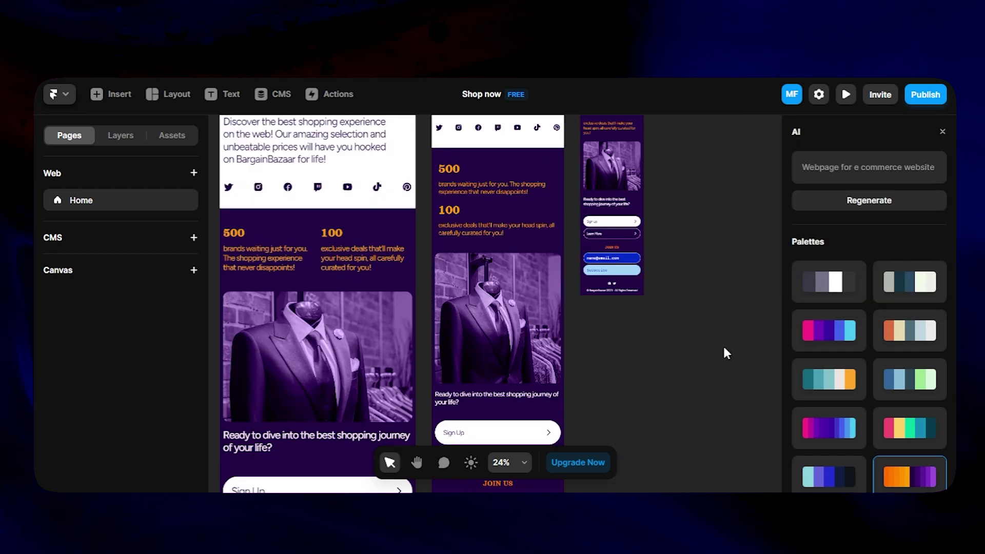
pyautogui.scroll(5, 723, 349)
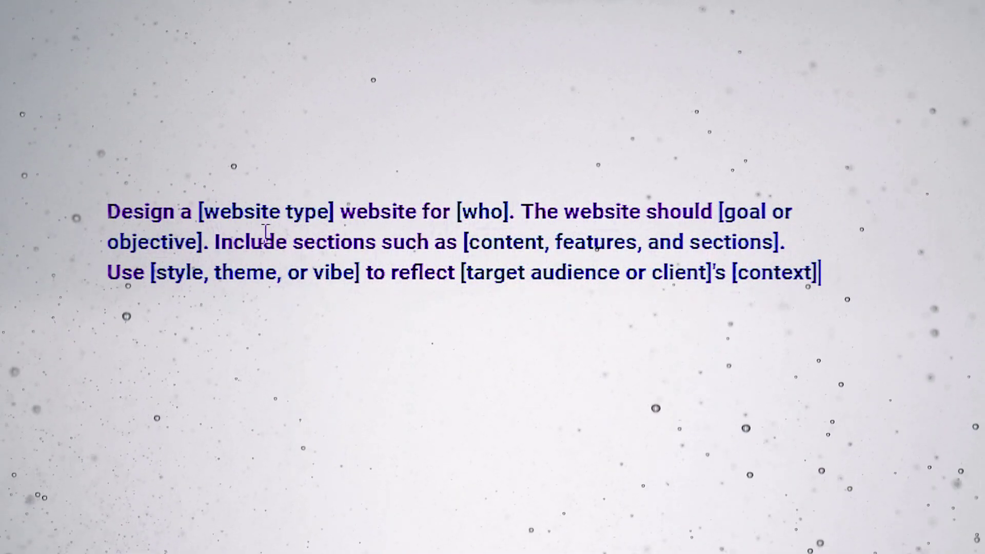
# - In the website prompt template, replace the [website type] placeholder with "E-commerce"
pyautogui.write('1')
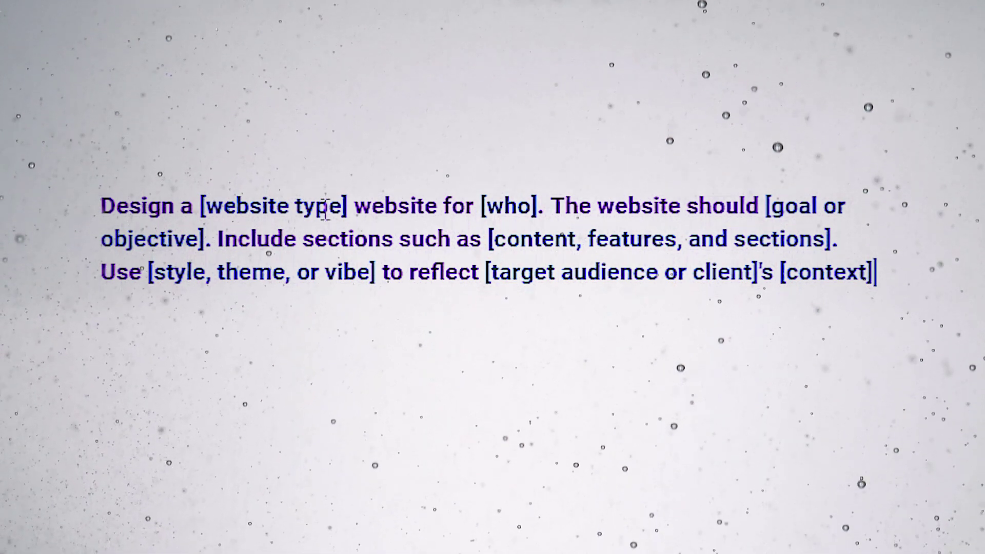
pyautogui.moveTo(340, 206); pyautogui.dragTo(204, 207)
pyautogui.write('E commerce')
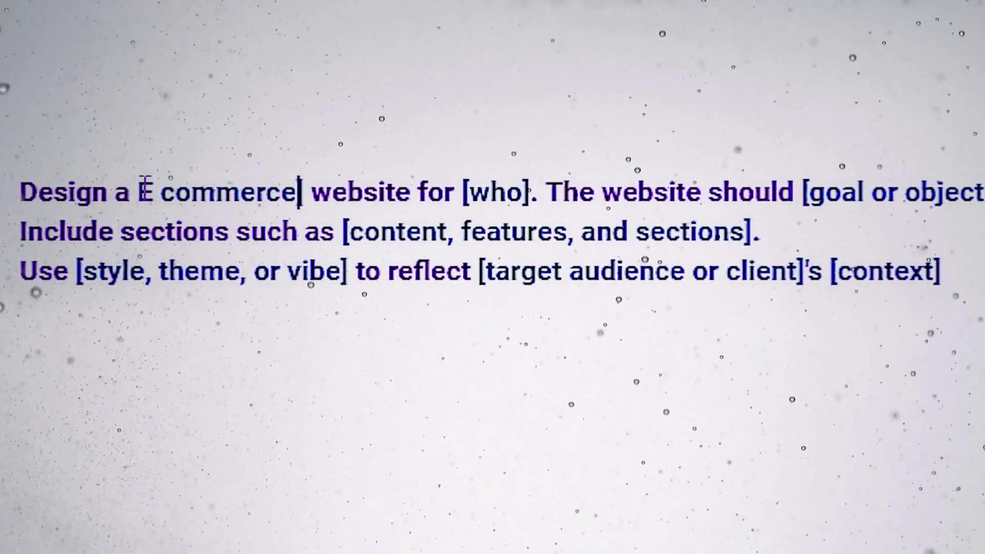
pyautogui.click(161, 192)
pyautogui.press('BackSpace')
pyautogui.write('-')
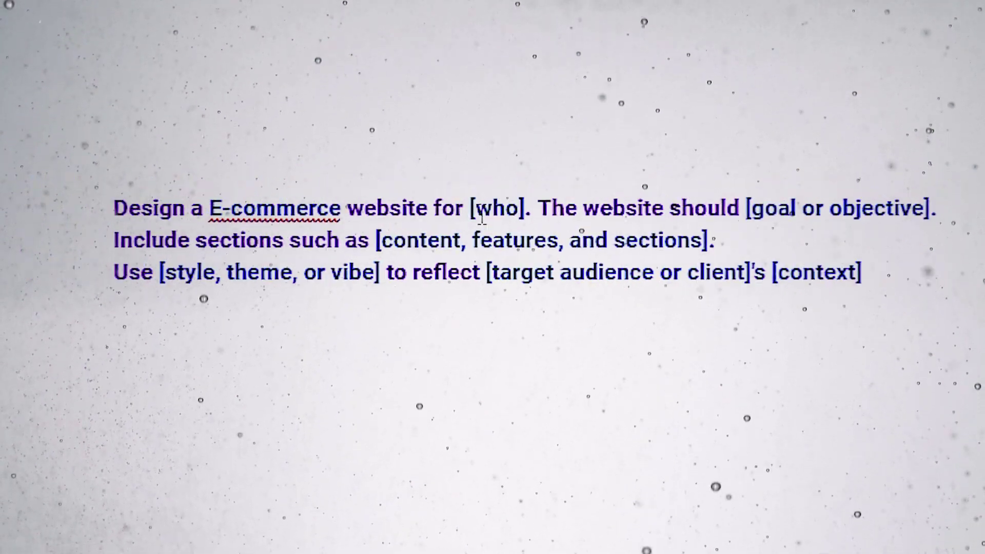
# - Replace the [who] placeholder in the prompt with "Sellers and customers"
pyautogui.click(470, 207)
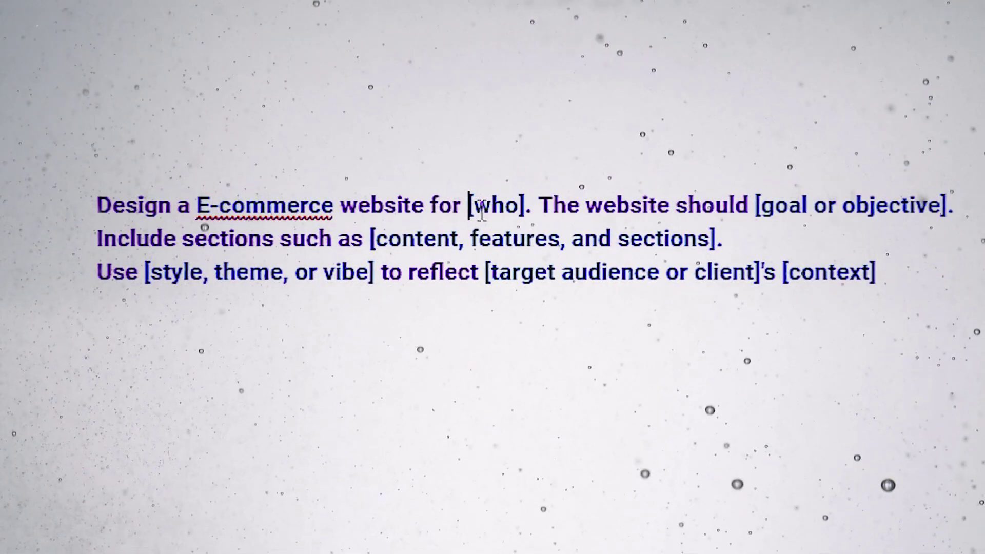
pyautogui.moveTo(469, 208); pyautogui.dragTo(524, 216)
pyautogui.press('BackSpace')
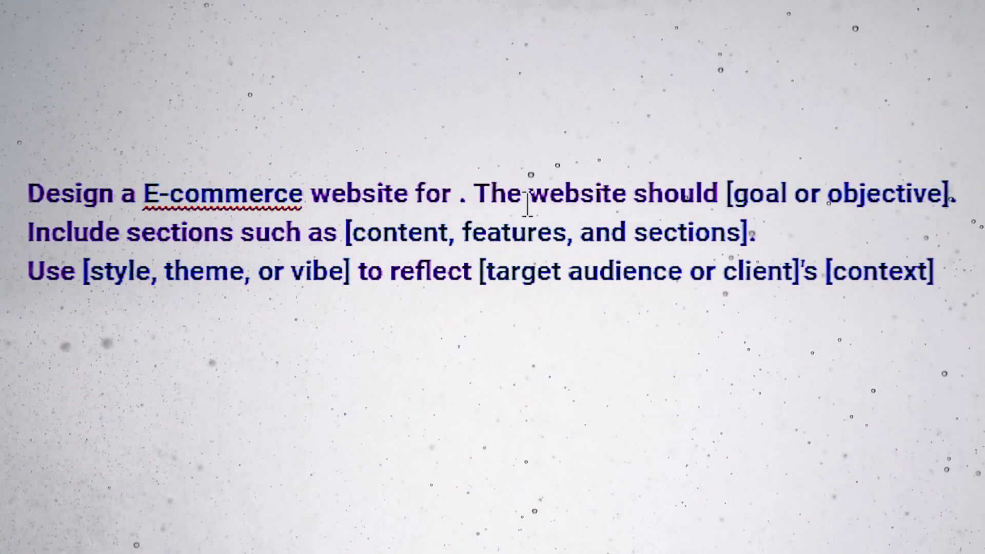
pyautogui.write('Sell')
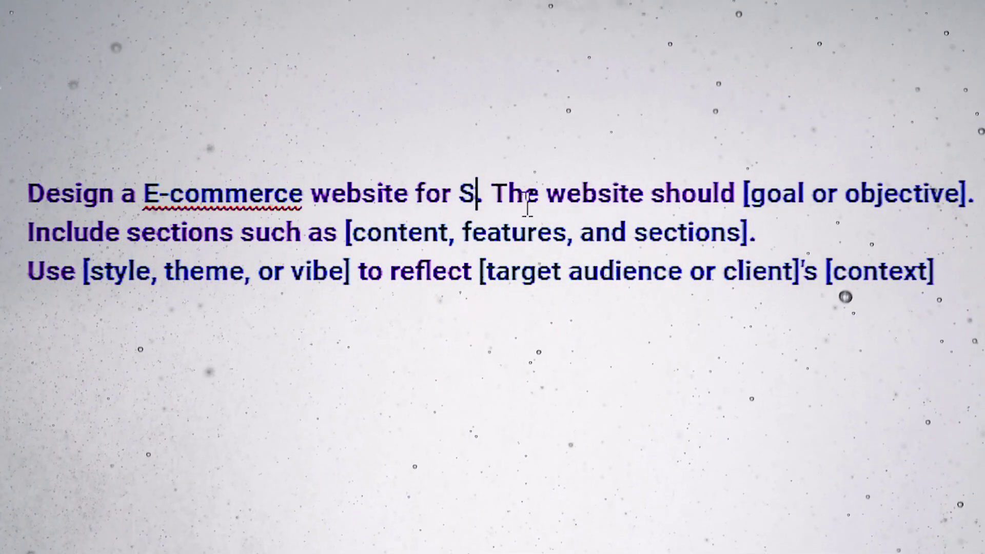
pyautogui.write('ers and c')
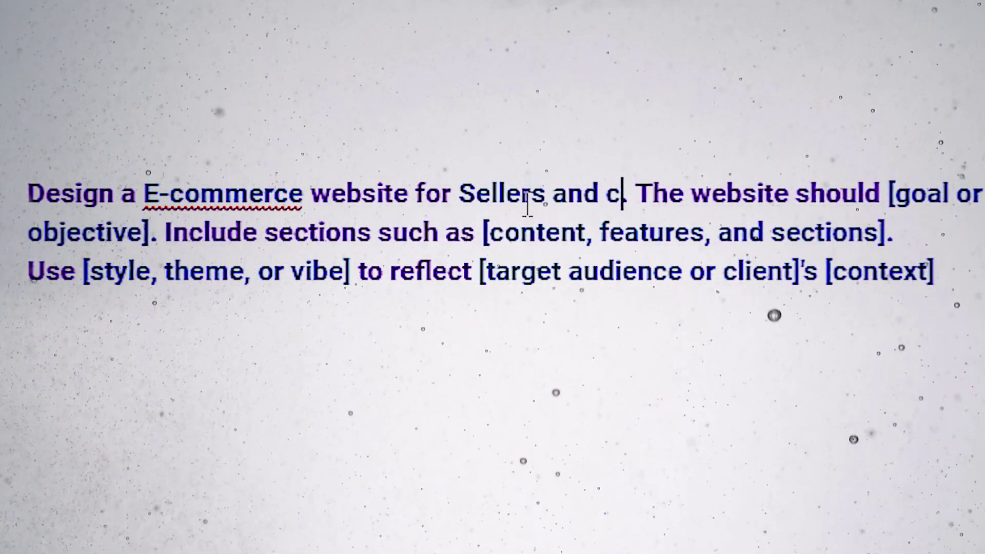
pyautogui.write('ustomers')
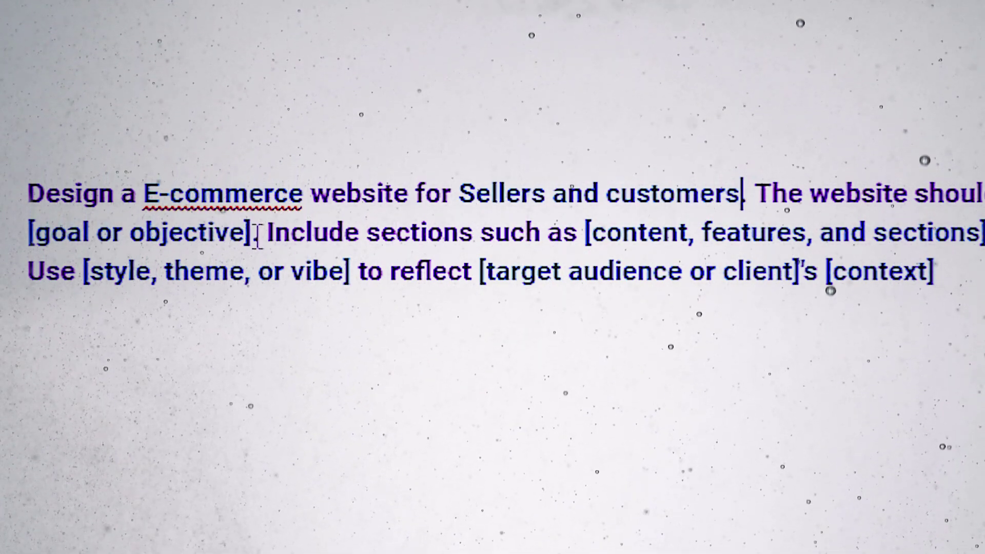
# - Replace the [goal or objective] placeholder with "Allow customers to purchase products", keeping the full stop after it
pyautogui.moveTo(250, 236); pyautogui.dragTo(85, 236)
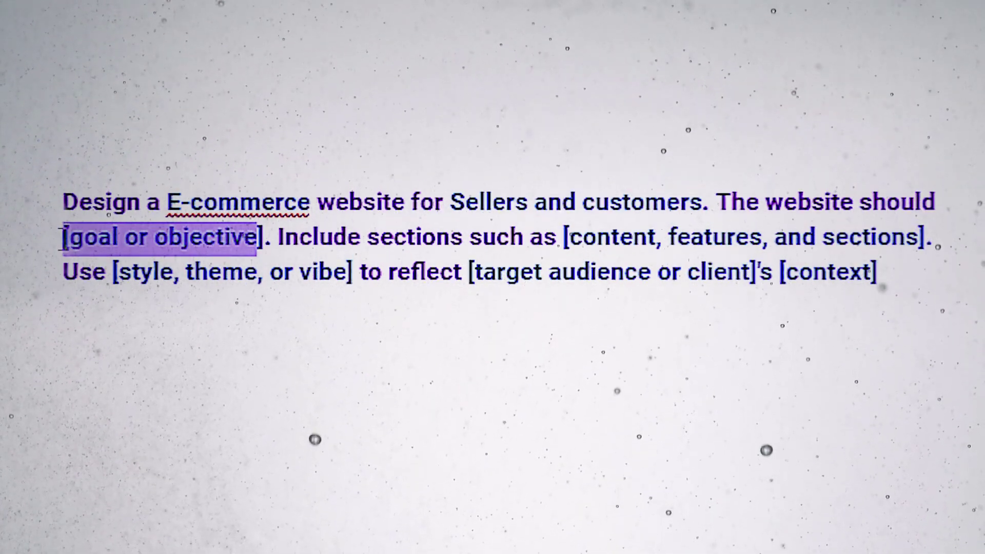
pyautogui.write('Allow customers')
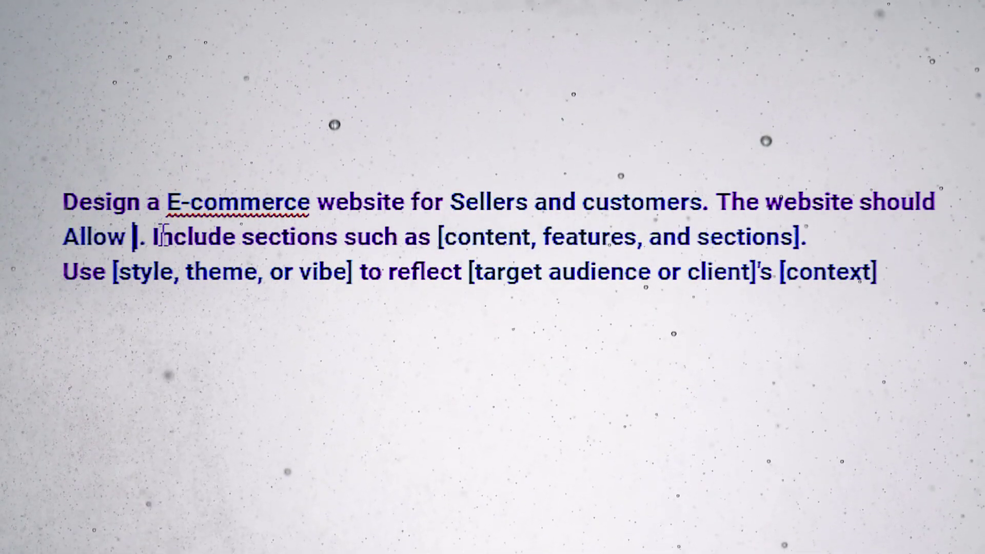
pyautogui.write(' to bu')
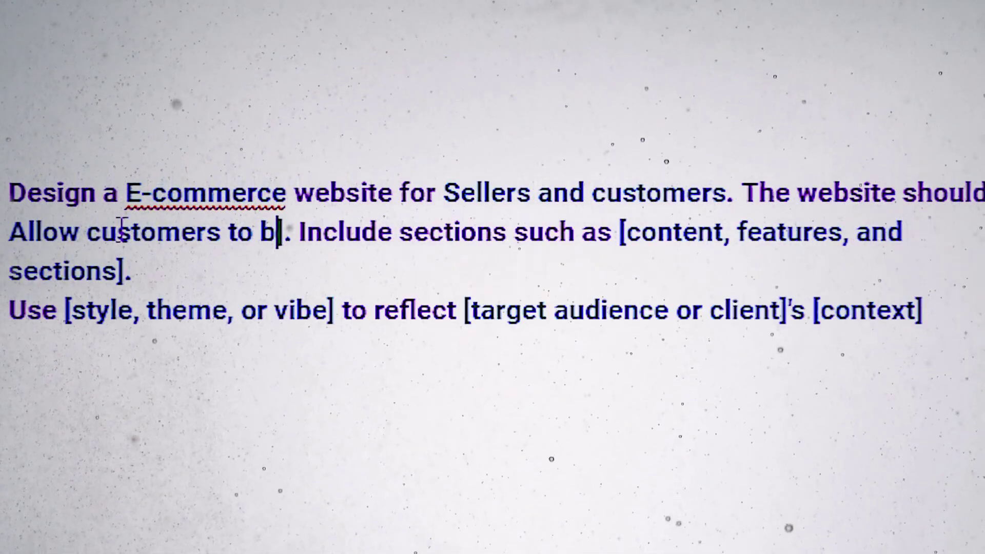
pyautogui.press('BackSpace')
pyautogui.press('BackSpace')
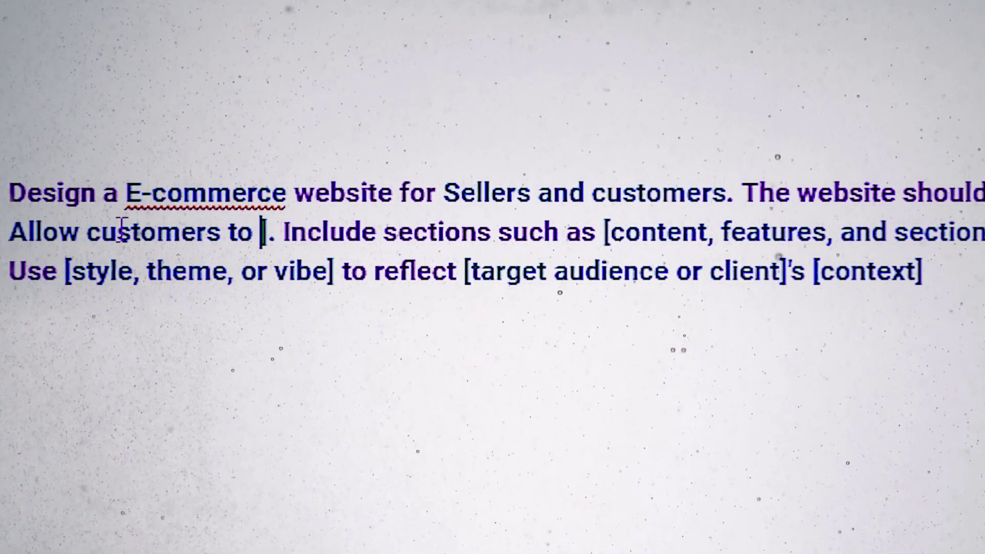
pyautogui.write('purchase product')
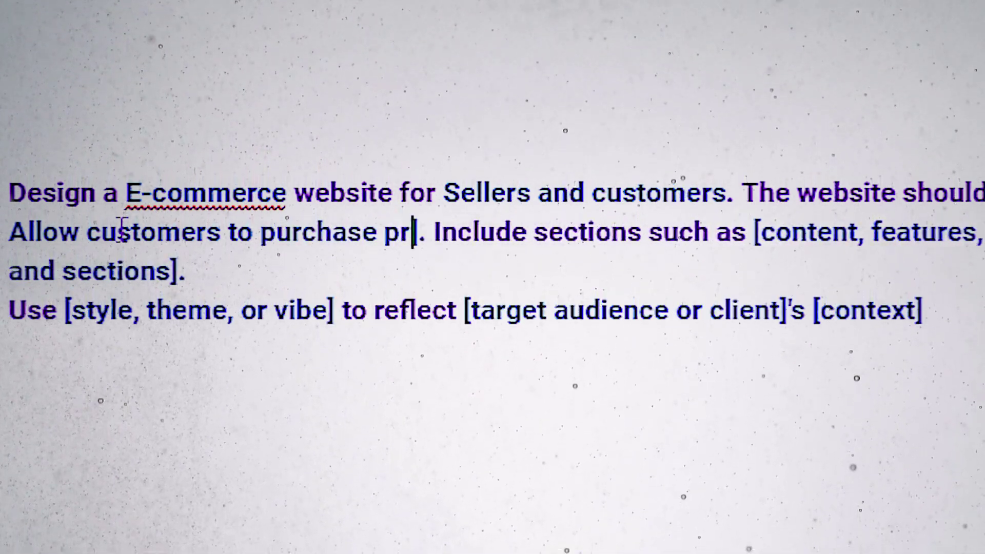
pyautogui.write('s]. Include sections')
pyautogui.press('BackSpace')
pyautogui.press('BackSpace')
pyautogui.press('BackSpace')
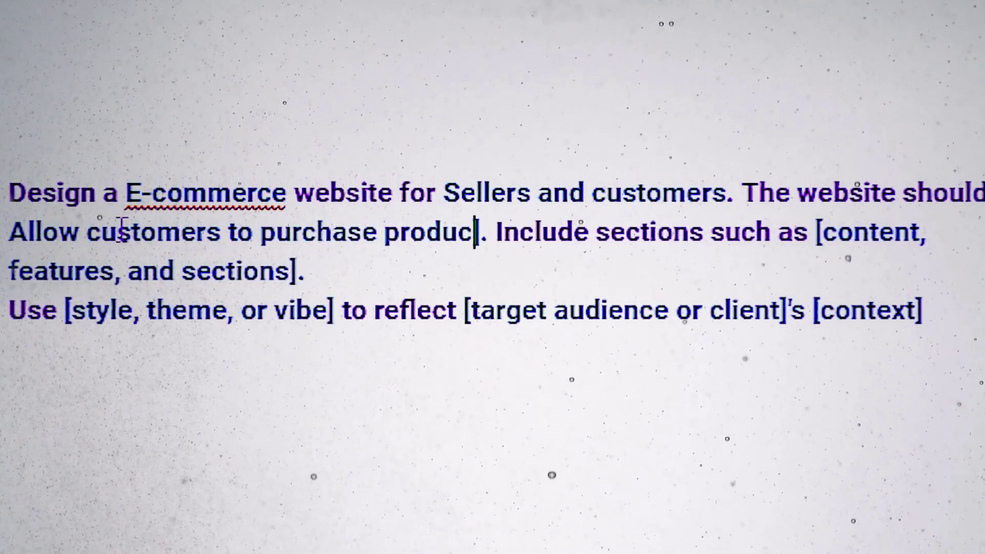
pyautogui.write('ts')
pyautogui.press('Delete')
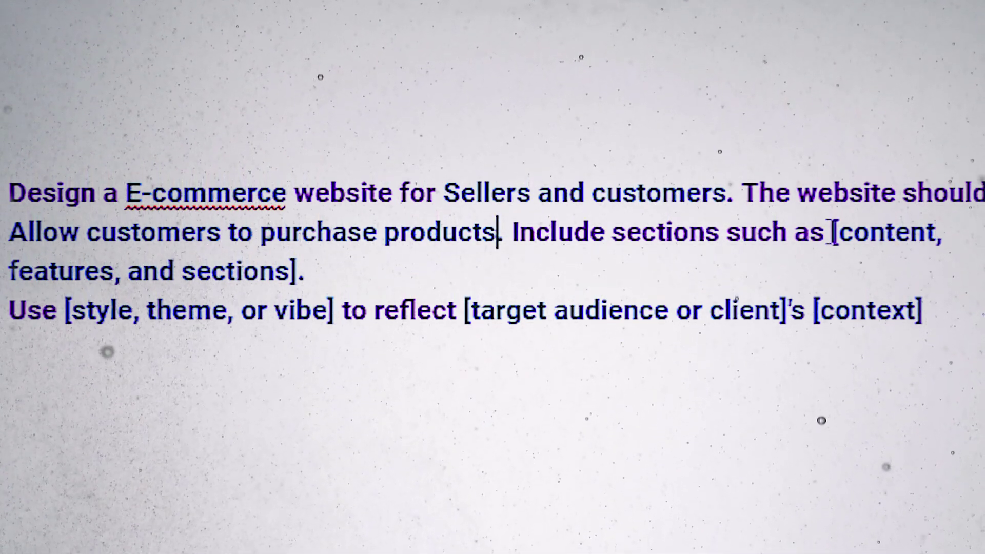
# - Replace the [content, features, and sections] placeholder in the prompt with "A homepage, products pages and a shopping cart."
pyautogui.moveTo(833, 232); pyautogui.dragTo(309, 282)
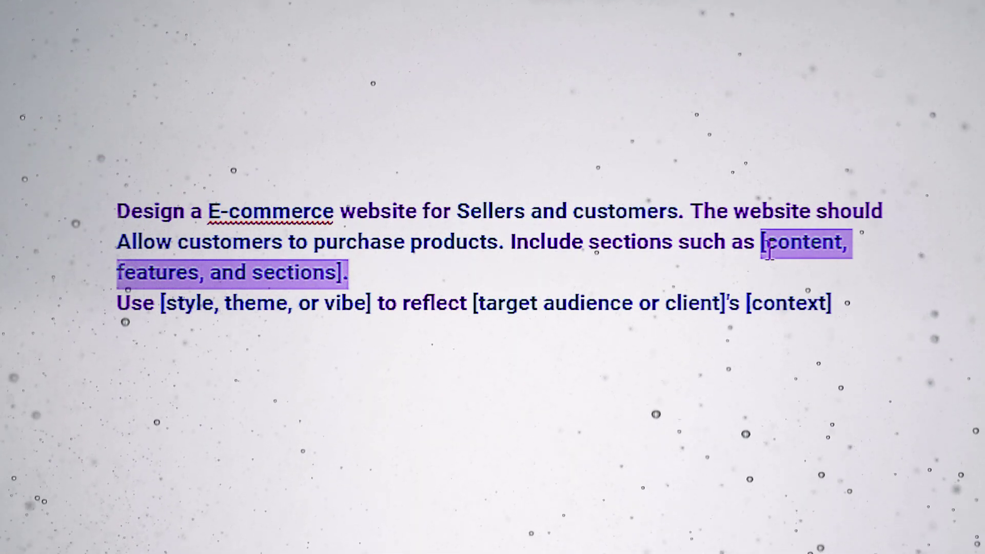
pyautogui.write('A homepage')
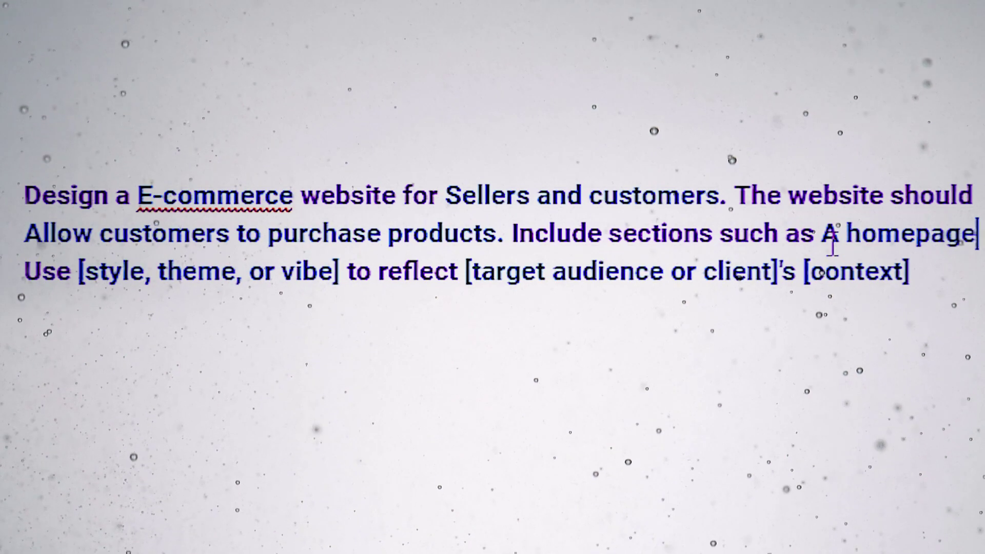
pyautogui.write(', products ')
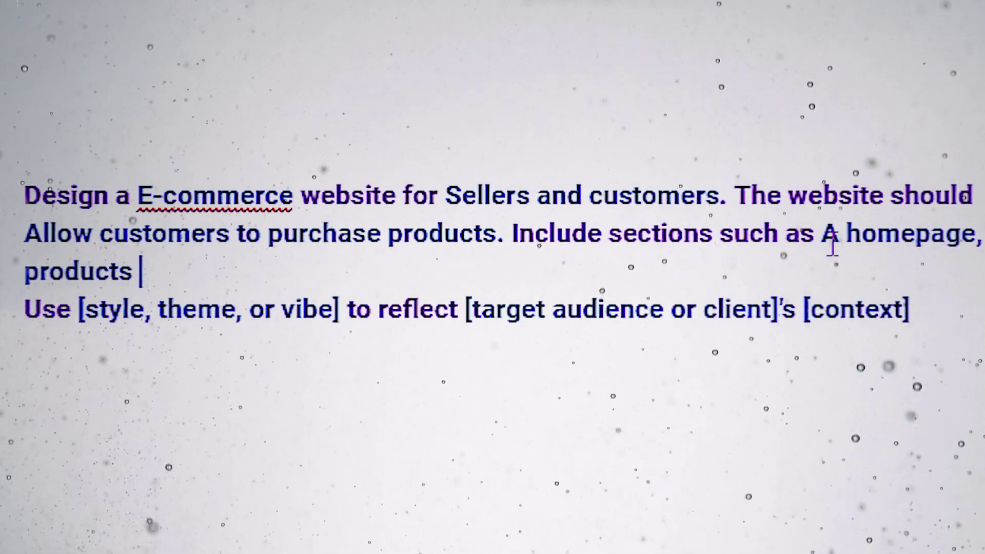
pyautogui.write('pages and a shopp')
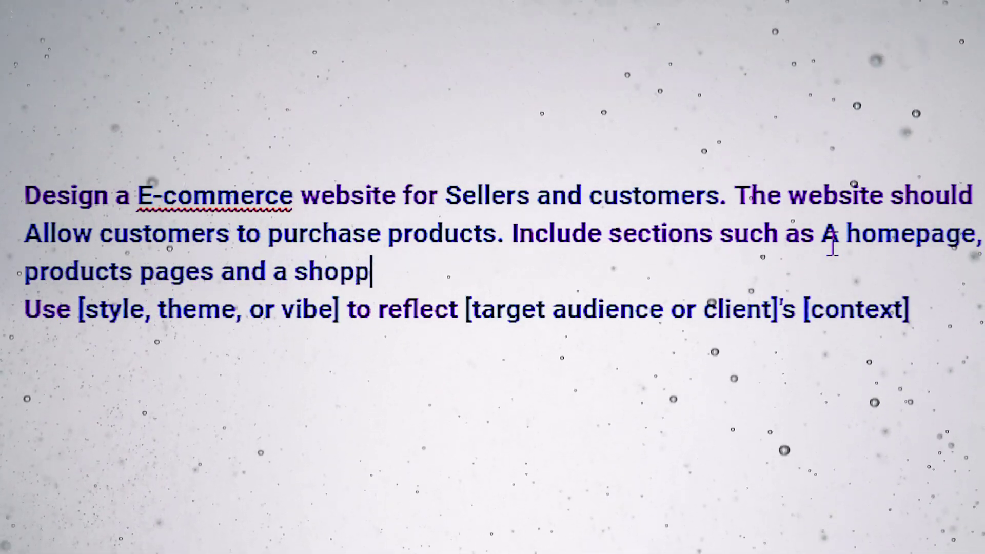
pyautogui.write('ing cart.')
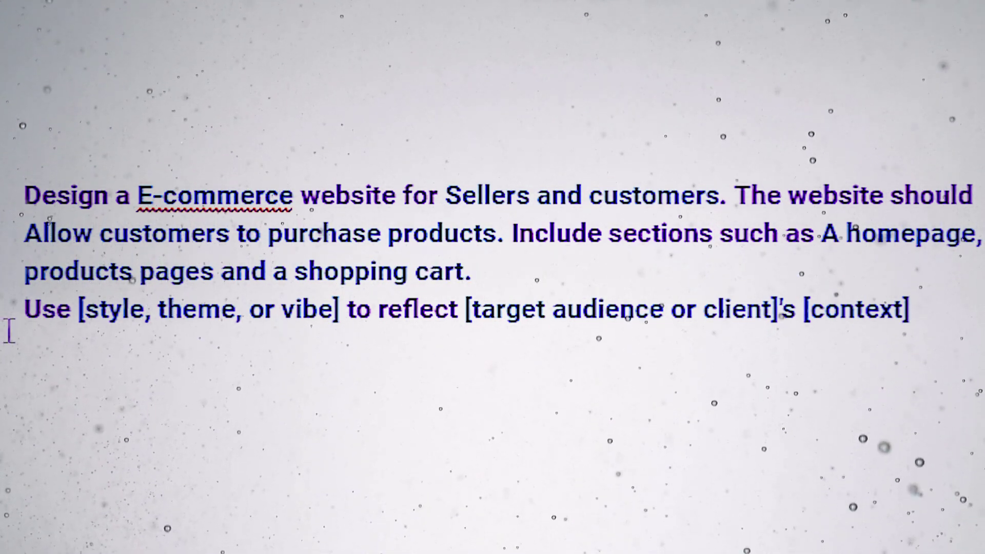
# - Replace the [style, theme, or vibe] placeholder in the prompt with "Minimalist and mordern"
pyautogui.moveTo(77, 309); pyautogui.dragTo(345, 308)
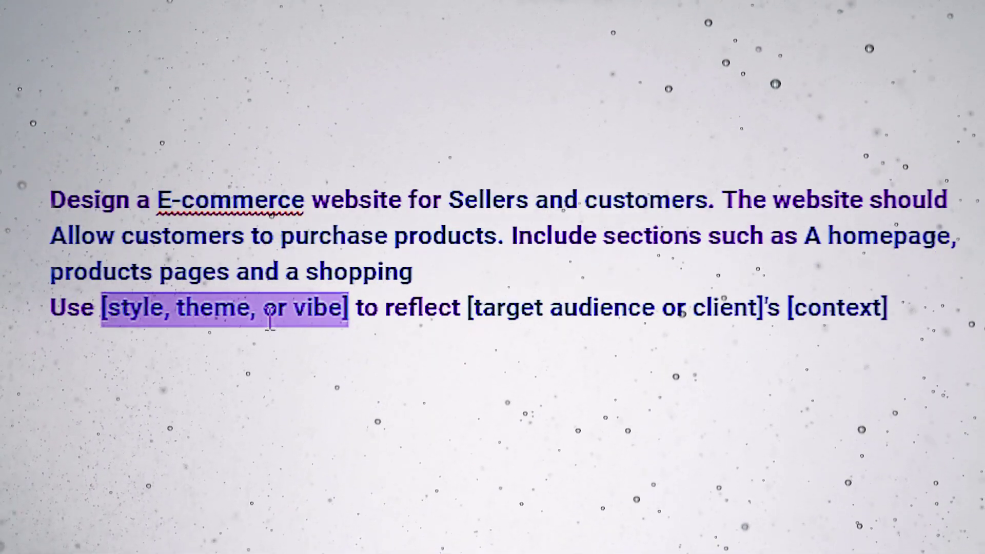
pyautogui.write('Minimi')
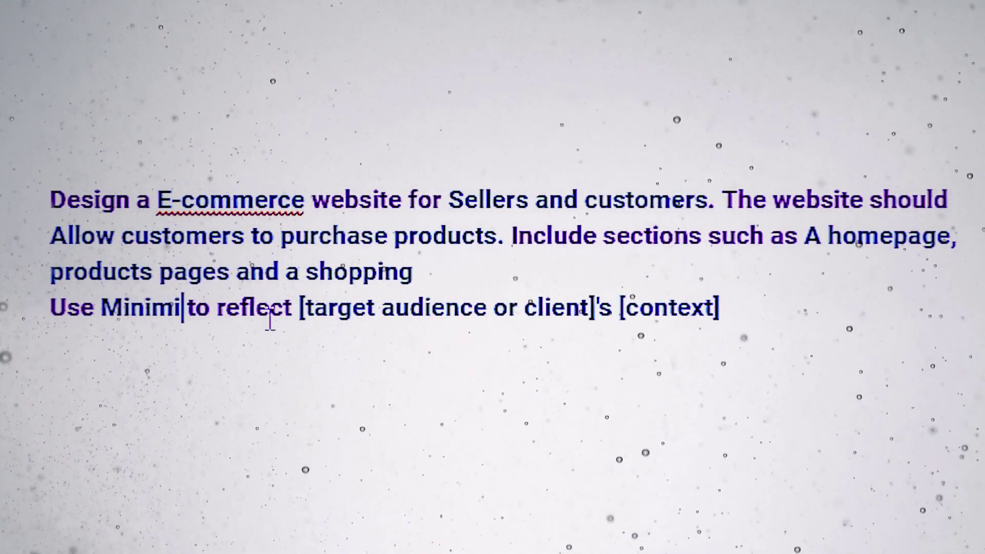
pyautogui.press('BackSpace')
pyautogui.write('alist and ')
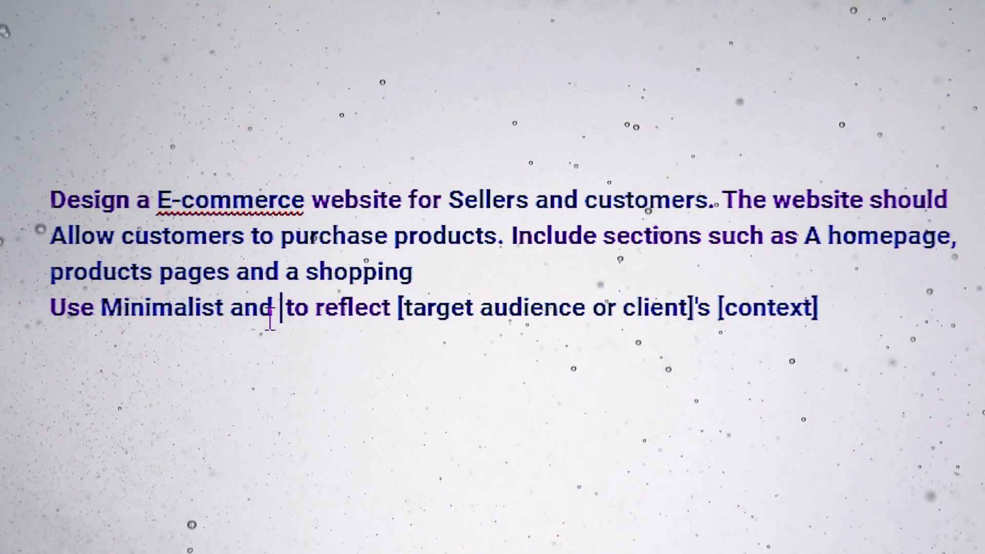
pyautogui.write('mordern')
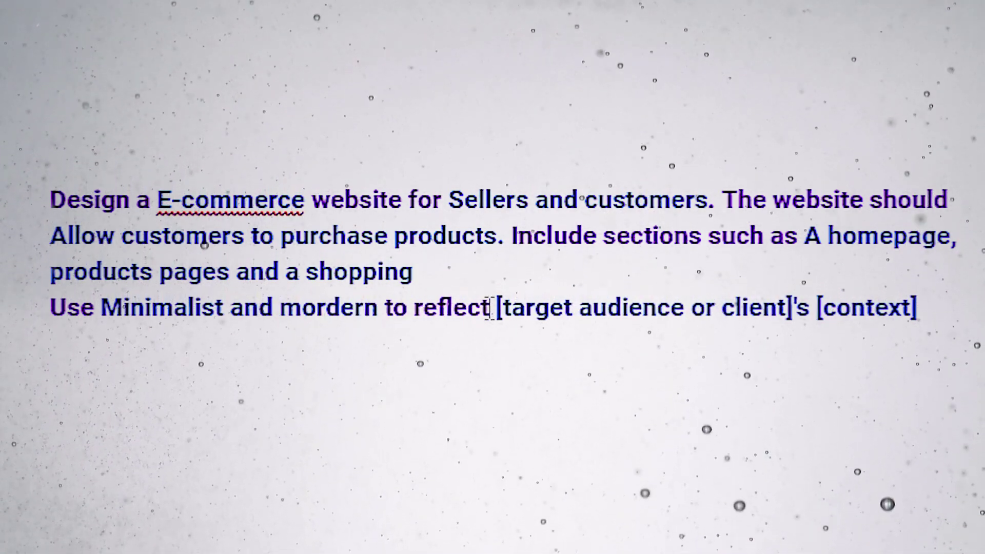
# - Replace "[target audience or client]'s [context]" in the prompt with "Mature entrepreneurs marketing and selling their products."
pyautogui.moveTo(498, 308); pyautogui.dragTo(835, 301)
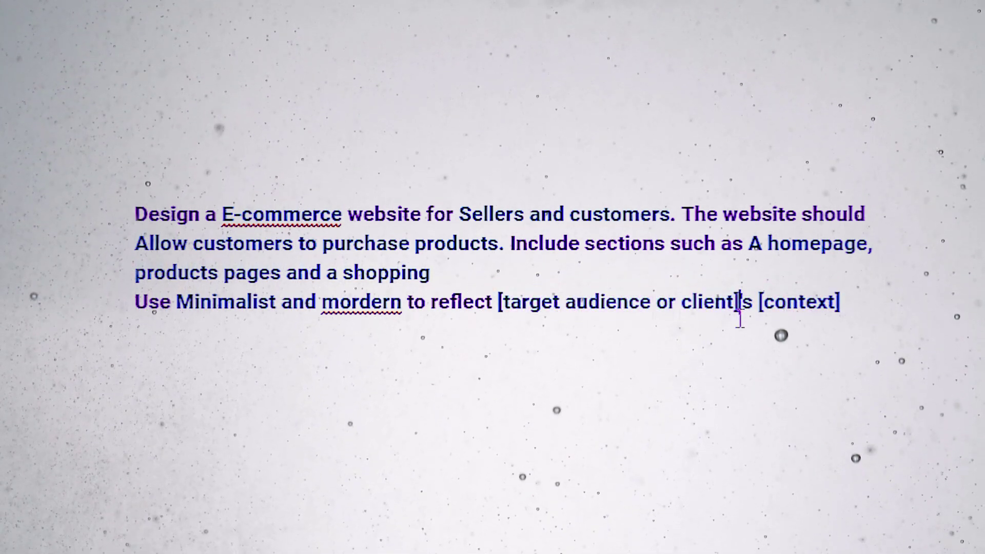
pyautogui.moveTo(840, 303); pyautogui.dragTo(499, 303)
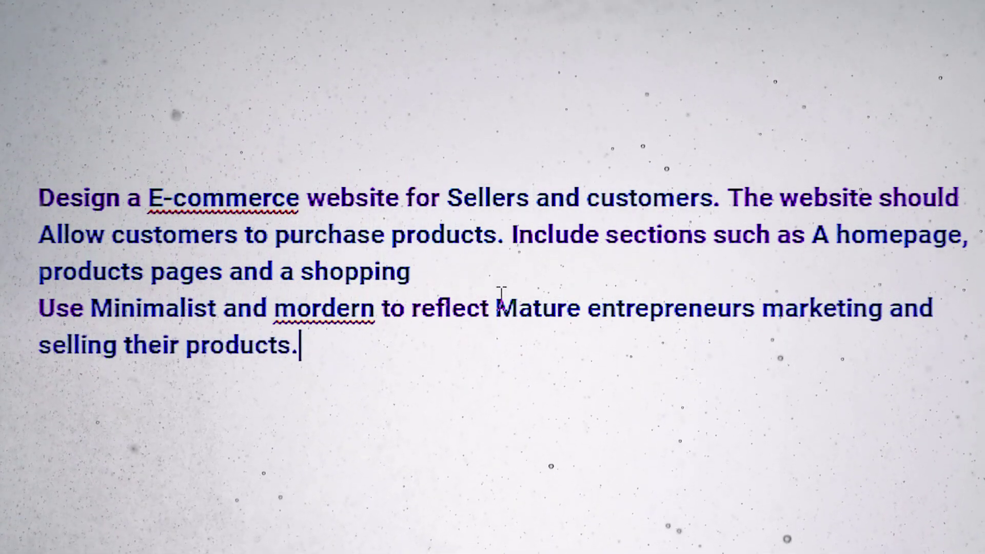
# - Correct the prompt's wording to "an Ecommerce website" and the misspelled style word to "modern"
pyautogui.click(224, 155)
pyautogui.click(315, 305)
pyautogui.click(325, 262)
pyautogui.click(134, 199)
pyautogui.click(184, 155)
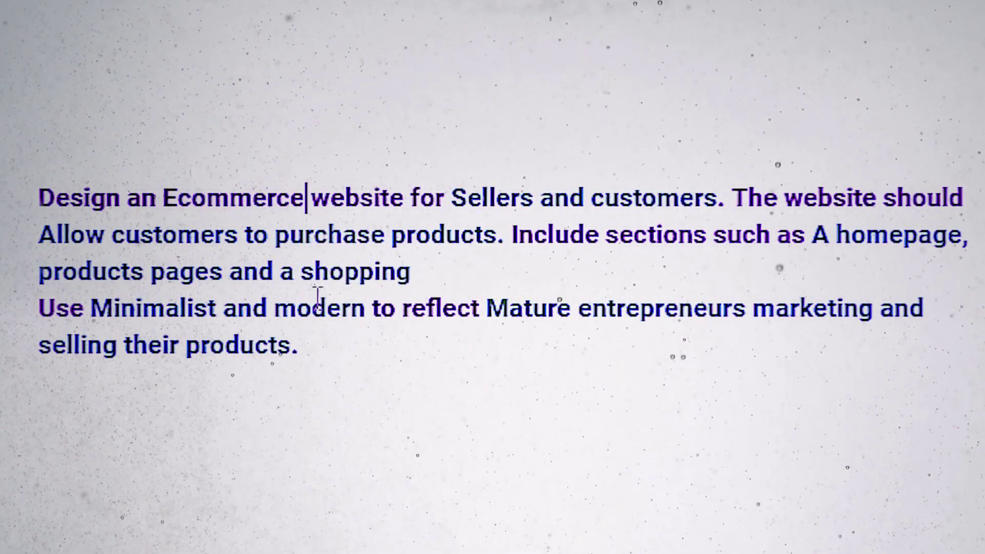
pyautogui.moveTo(164, 198); pyautogui.dragTo(304, 197)
pyautogui.click(683, 209)
pyautogui.click(283, 377)
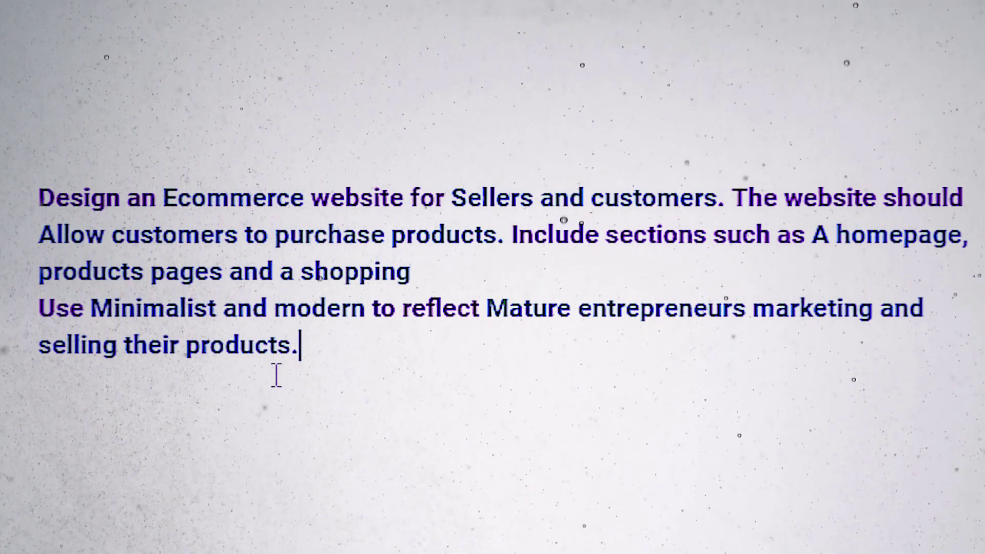
# - Copy the whole finished prompt, paste it into the AI prompt in Framer and start generating the site
pyautogui.hotkey('ctrl', 'a')
pyautogui.hotkey('ctrl', 'c')
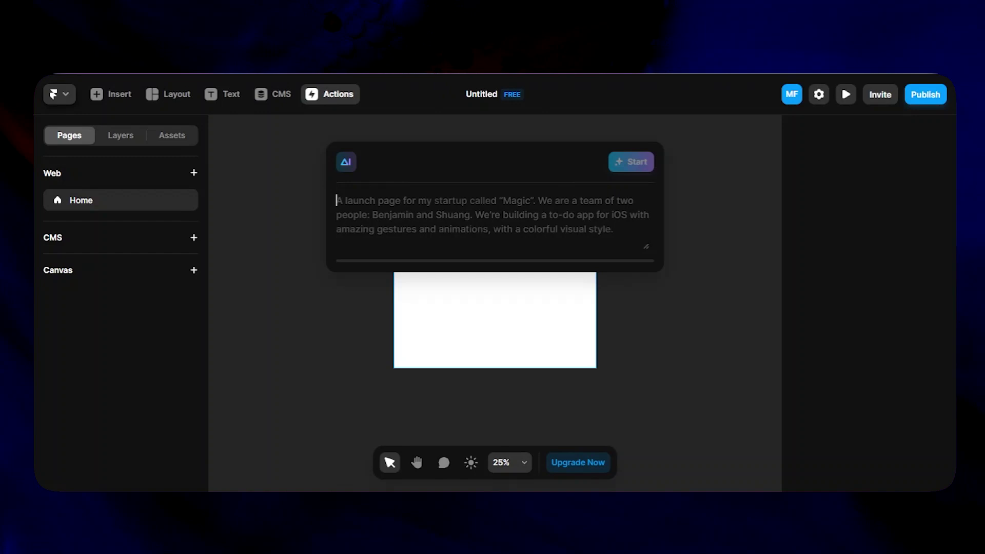
pyautogui.rightClick(390, 219)
pyautogui.click(424, 323)
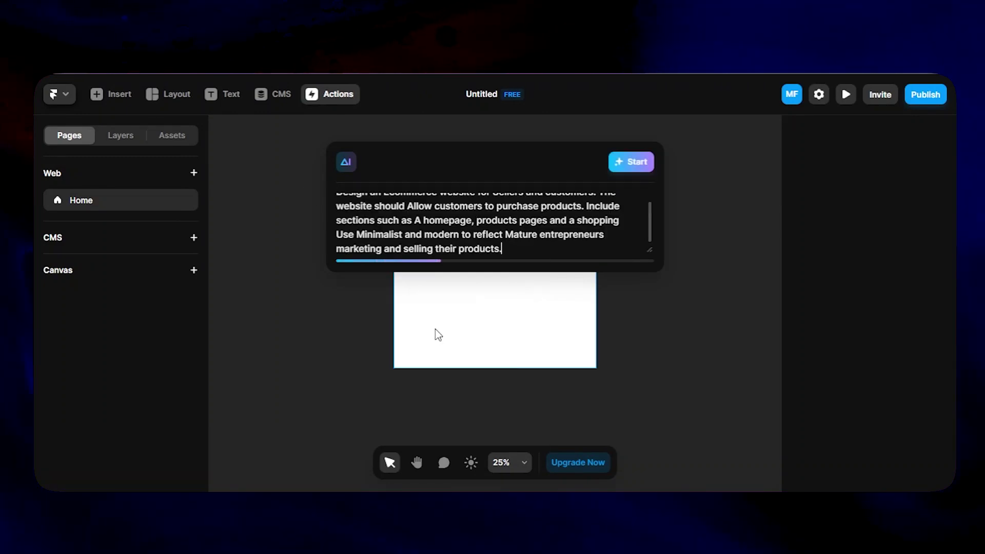
pyautogui.click(631, 162)
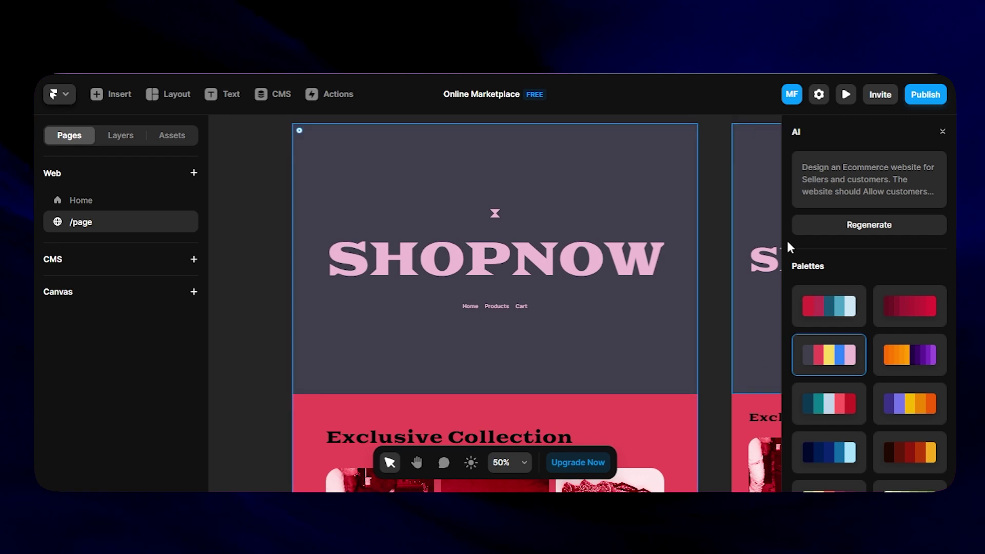
# - Try the dark red and orange-purple palettes on the generated page and apply the navy, teal, light blue, pink and red one
pyautogui.click(896, 306)
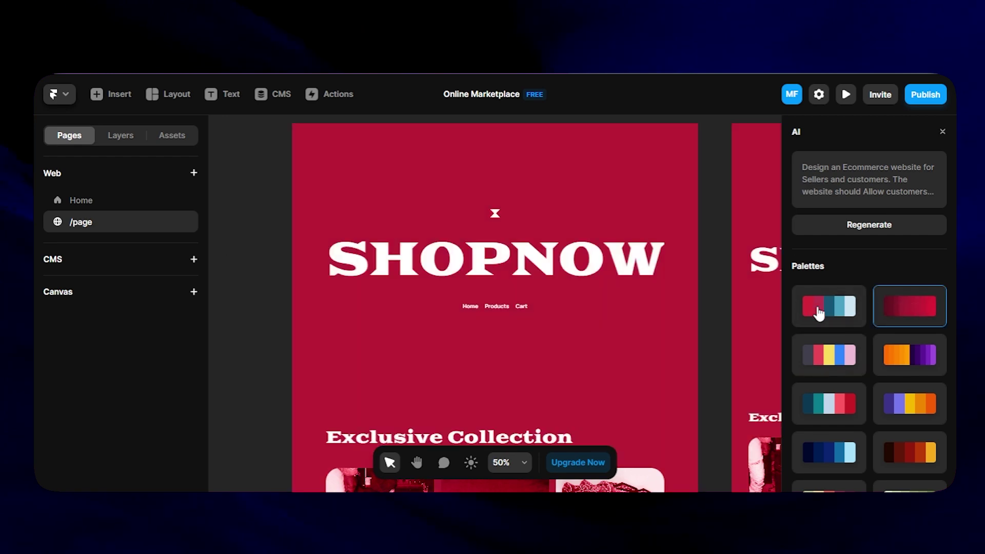
pyautogui.scroll(-1, 315, 256)
pyautogui.scroll(-10, 636, 292)
pyautogui.scroll(10, 635, 293)
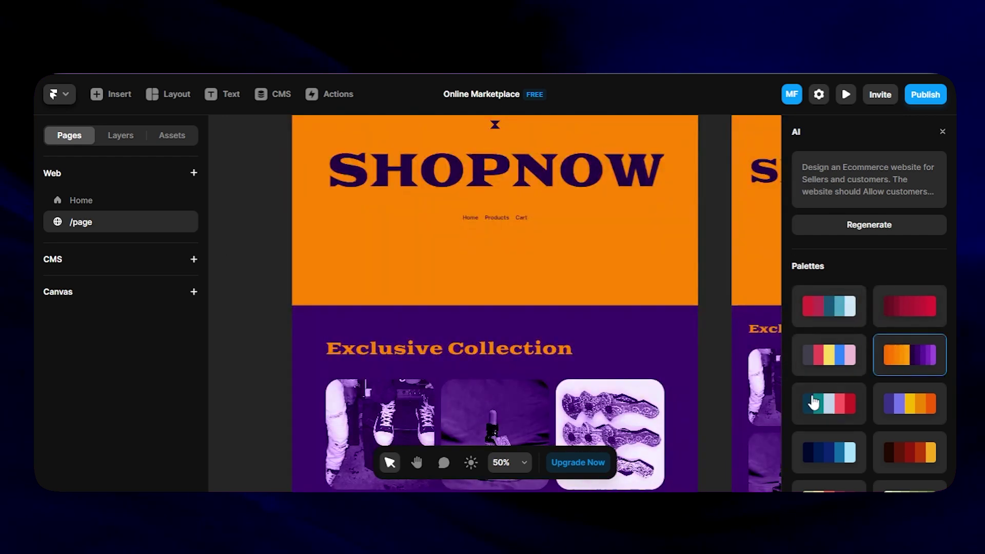
pyautogui.click(814, 401)
pyautogui.scroll(-4, 508, 282)
# - Shuffle the theme colours of the Exclusive Collection section until it has a white background with red heading text
pyautogui.click(507, 282)
pyautogui.click(869, 253)
pyautogui.click(868, 253)
pyautogui.click(868, 253)
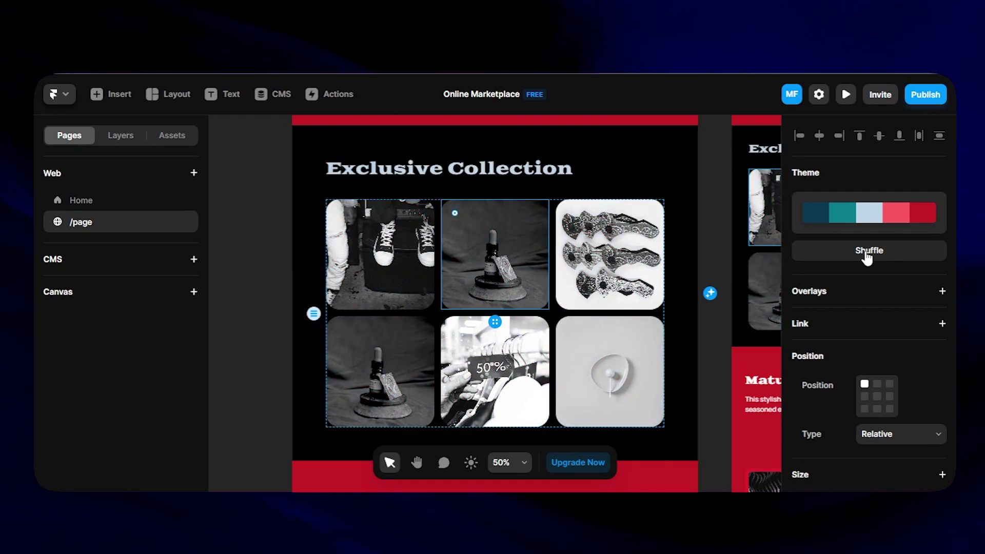
pyautogui.click(868, 252)
pyautogui.scroll(-1, 459, 148)
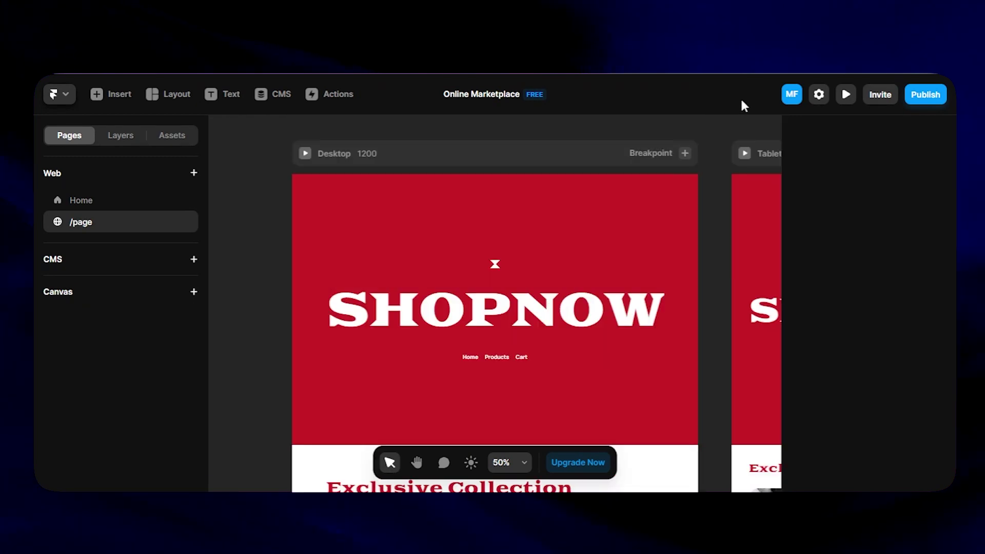
# - Preview the page at desktop width and look through its sections
pyautogui.click(846, 95)
pyautogui.scroll(-10, 952, 211)
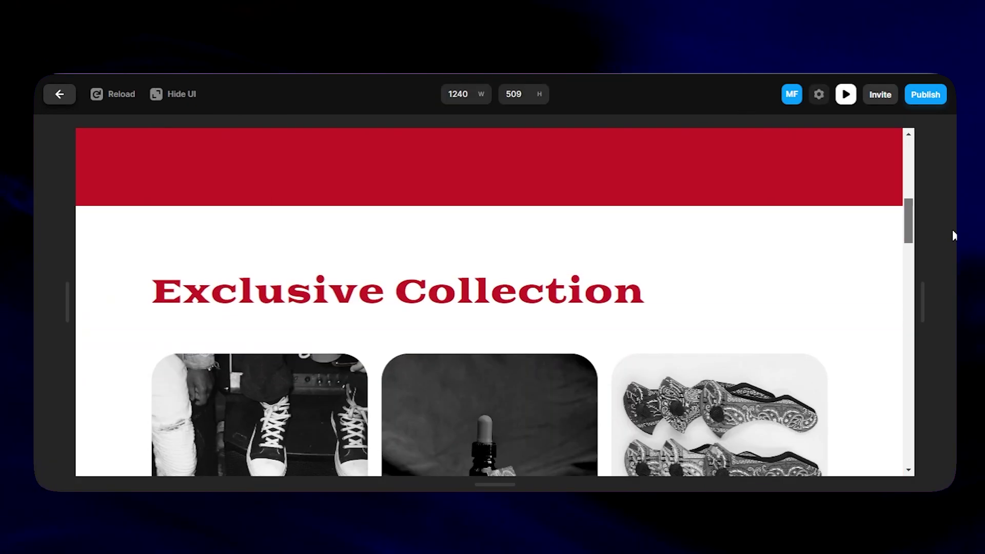
pyautogui.scroll(-10, 952, 257)
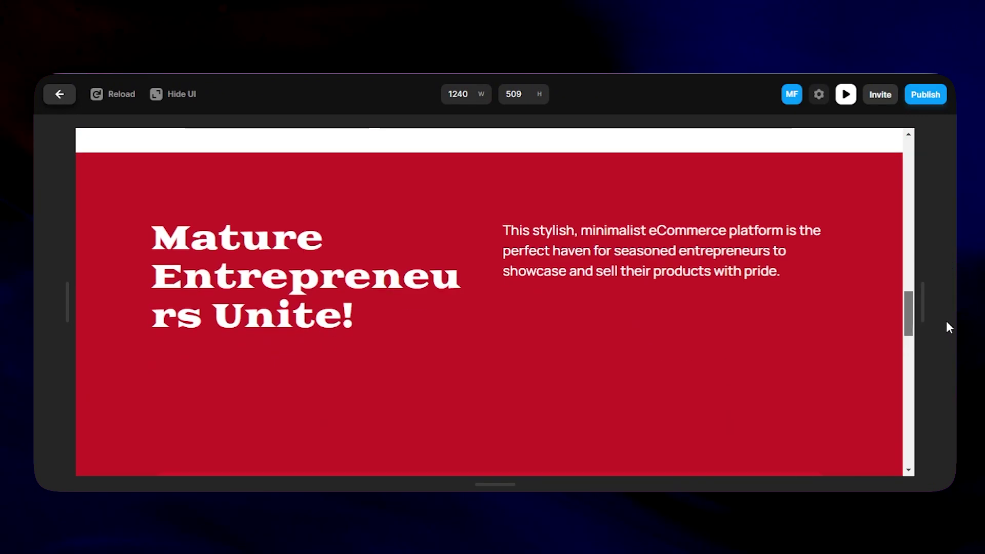
# - Check the page's responsive preview at widths of 320 and 812, and return to the editor
pyautogui.moveTo(923, 315); pyautogui.dragTo(570, 352)
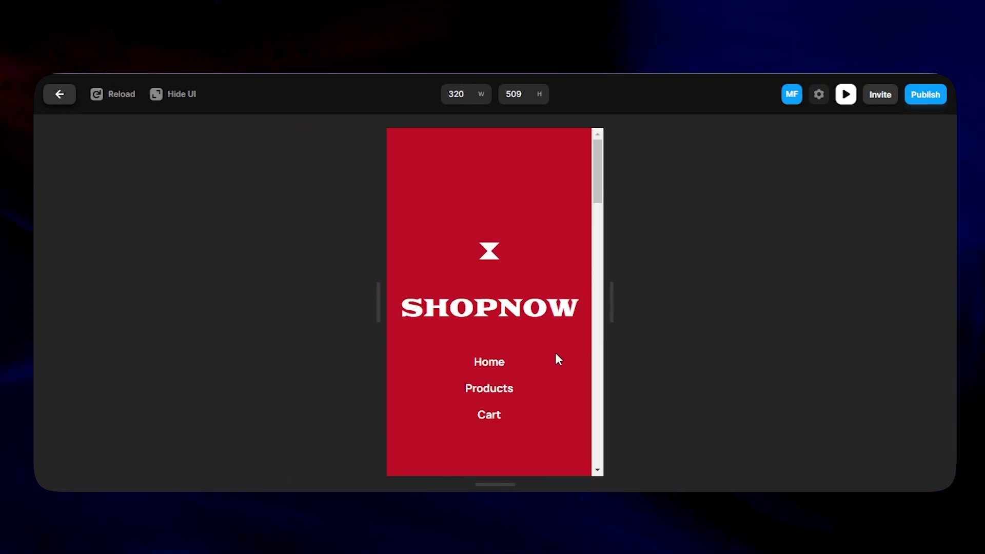
pyautogui.scroll(-15, 556, 353)
pyautogui.scroll(15, 556, 353)
pyautogui.moveTo(614, 309); pyautogui.dragTo(780, 330)
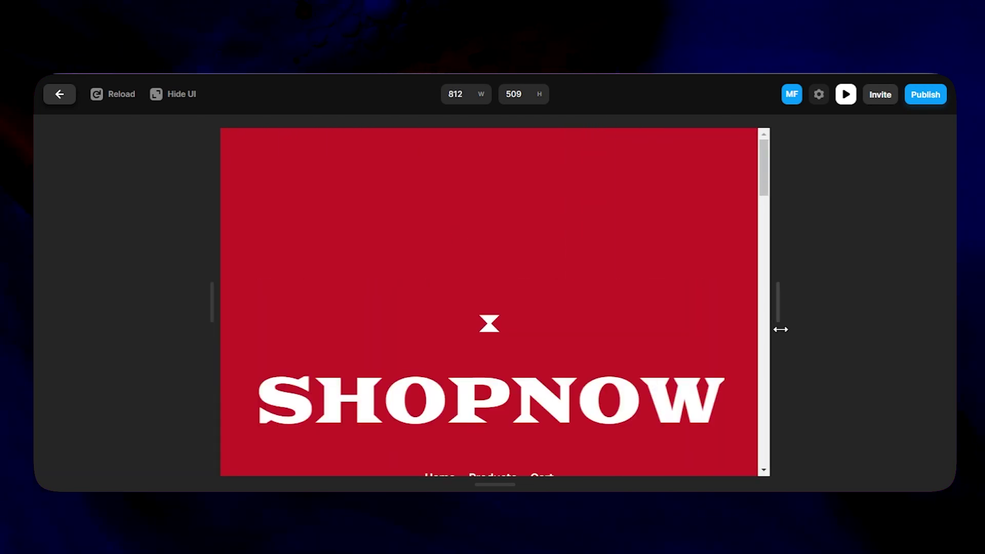
pyautogui.scroll(-15, 632, 280)
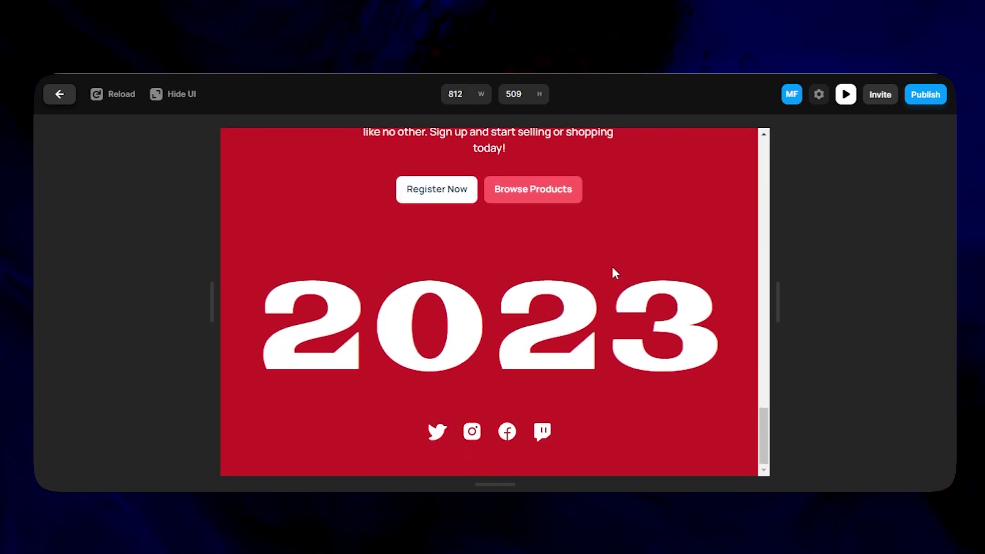
pyautogui.click(57, 95)
# - View the web fonts available for the SHOPNOW heading on the desktop layout and close the list
pyautogui.click(433, 315)
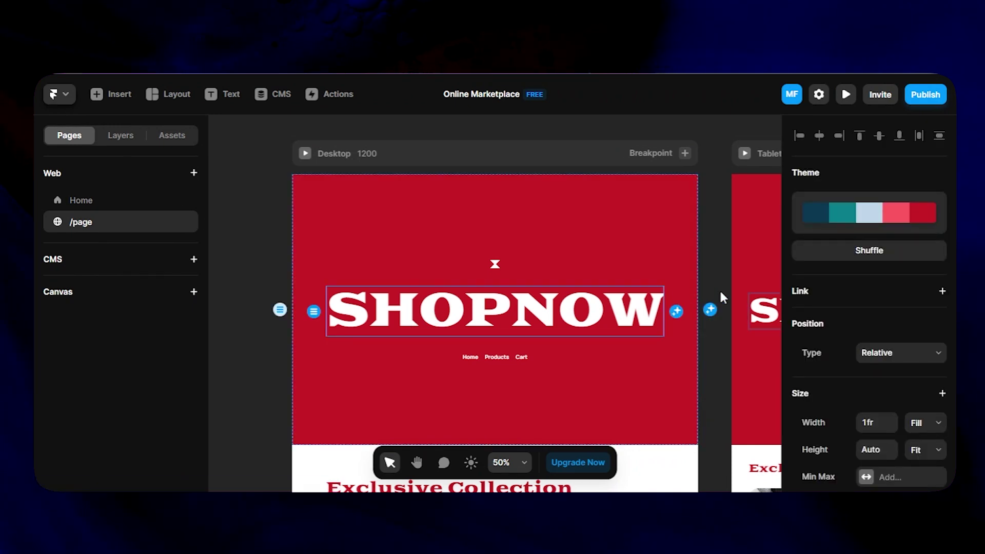
pyautogui.scroll(-10, 821, 287)
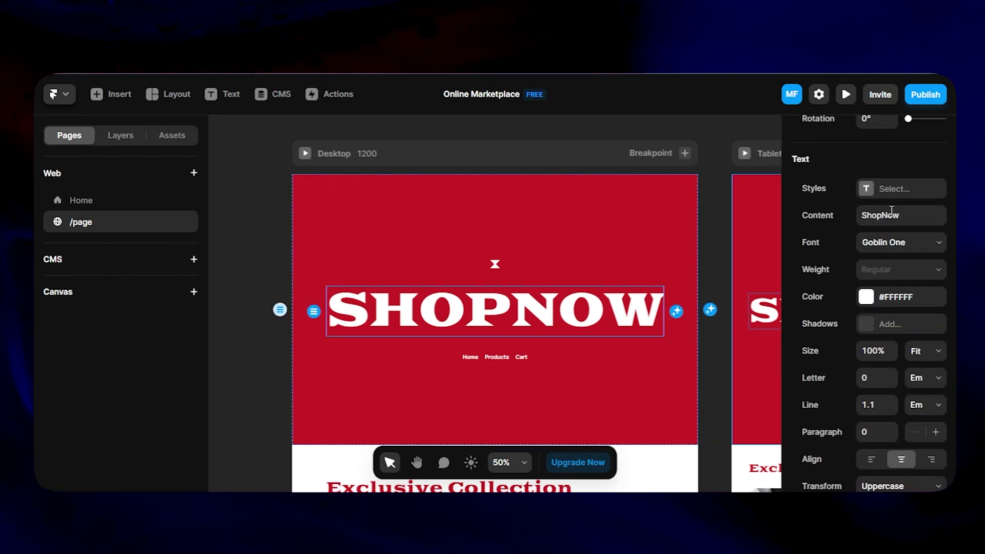
pyautogui.click(903, 248)
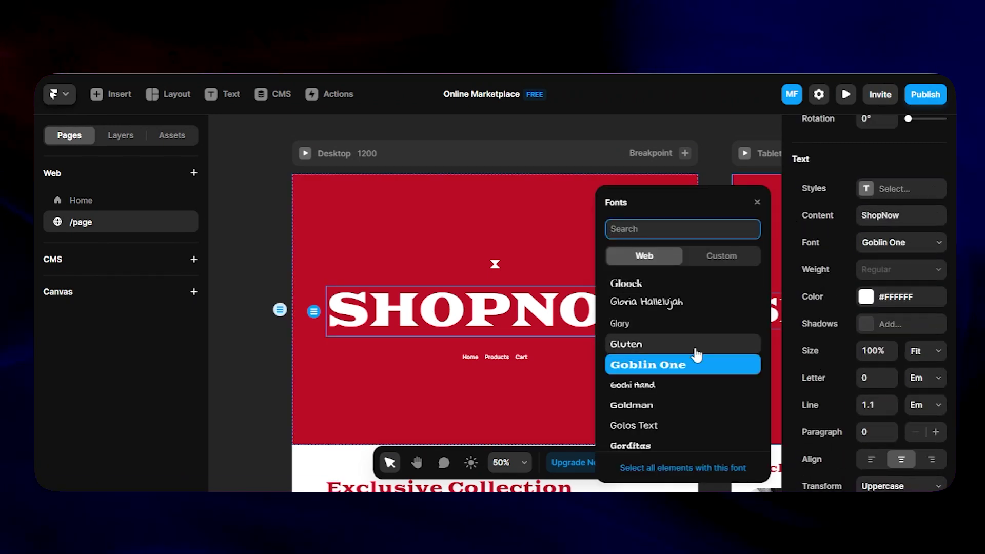
pyautogui.click(287, 233)
# - Replace the fill image of the sneaker picture in the Exclusive Collection grid with the PNG file "download"
pyautogui.scroll(2, 301, 361)
pyautogui.scroll(-8, 301, 362)
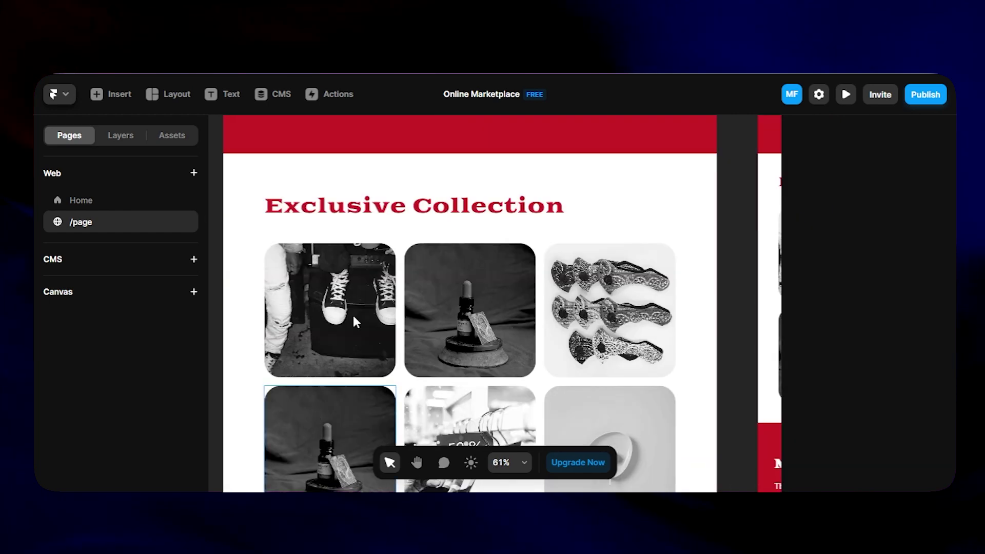
pyautogui.scroll(-5, 891, 325)
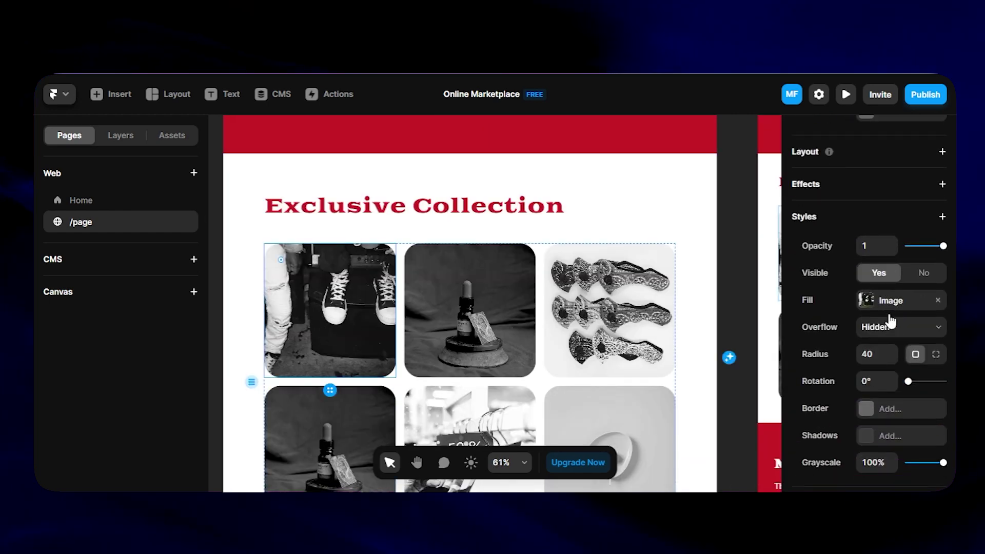
pyautogui.click(892, 302)
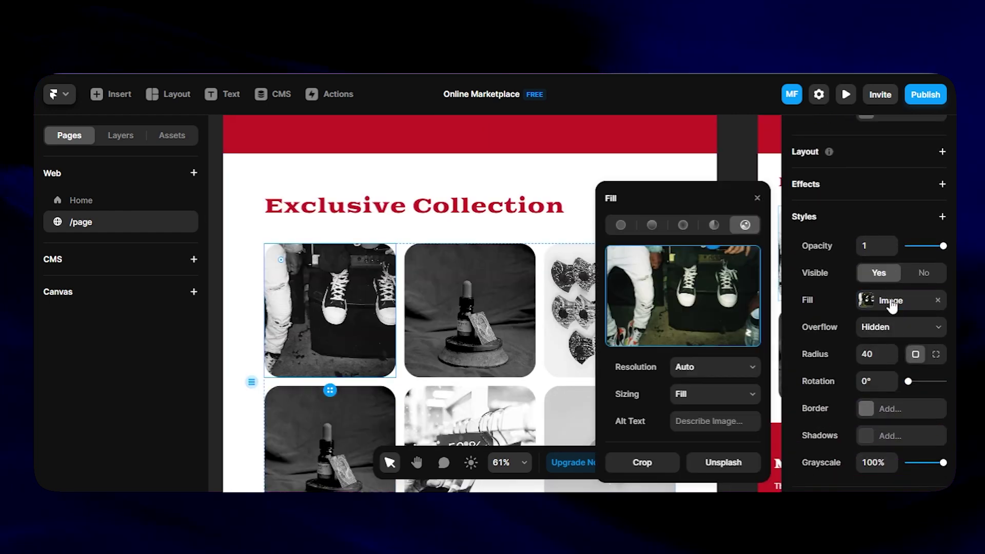
pyautogui.click(691, 299)
pyautogui.doubleClick(398, 279)
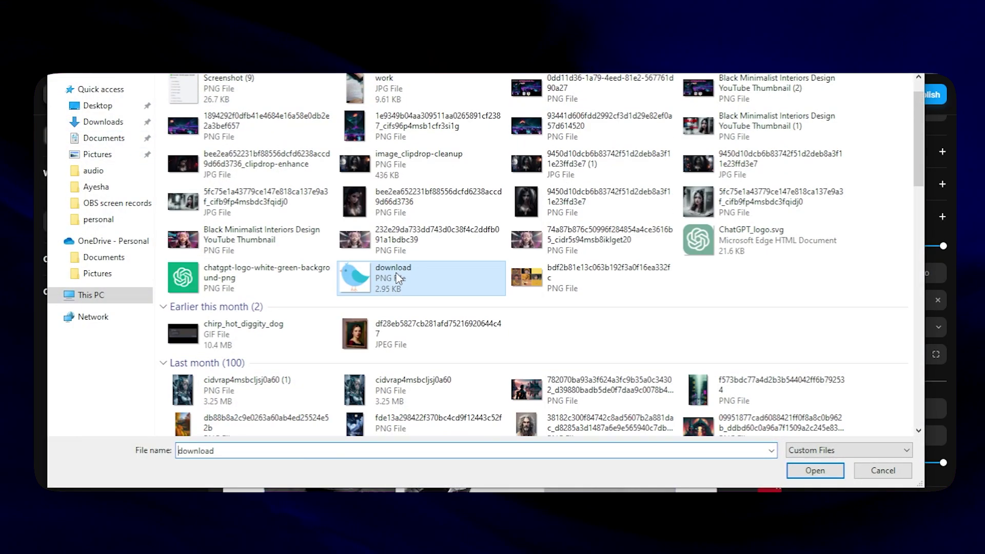